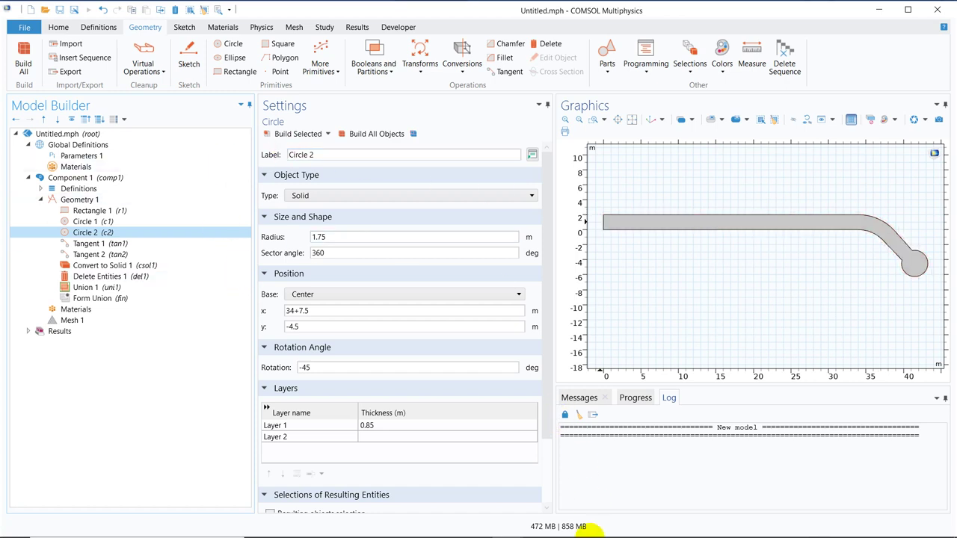
Bring the new empty Untitled.mph model window forward from the taskbar
{"action": "mouse_move", "coordinate": [524, 530]}
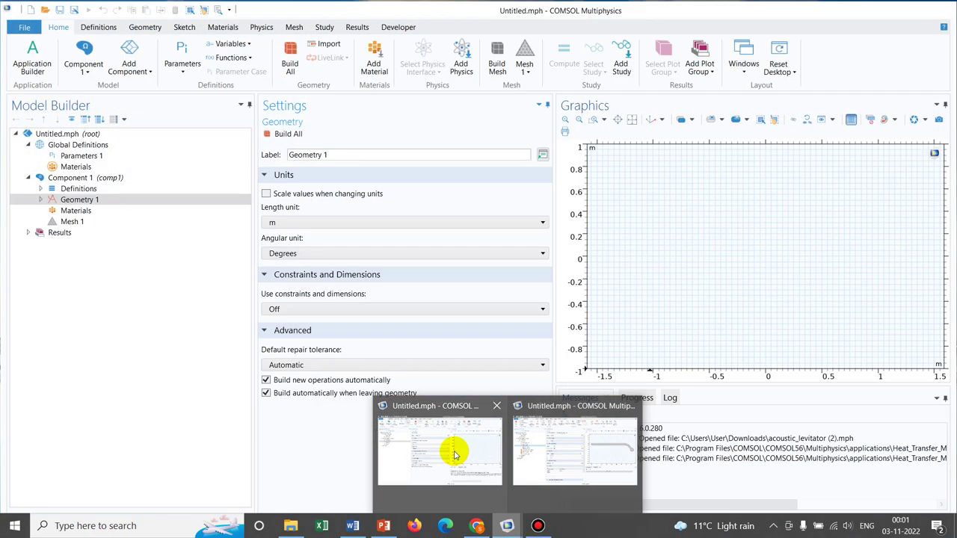
Add Rectangle 1 to Geometry 1, 34 m wide by 2 m high, and build it
{"action": "left_click", "coordinate": [455, 455]}
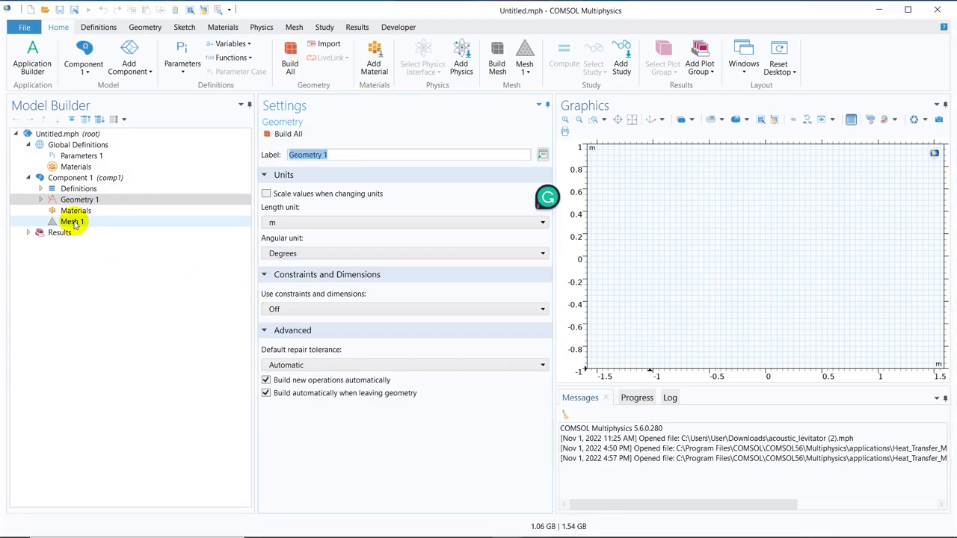
{"action": "left_click", "coordinate": [54, 200]}
{"action": "left_click", "coordinate": [40, 200]}
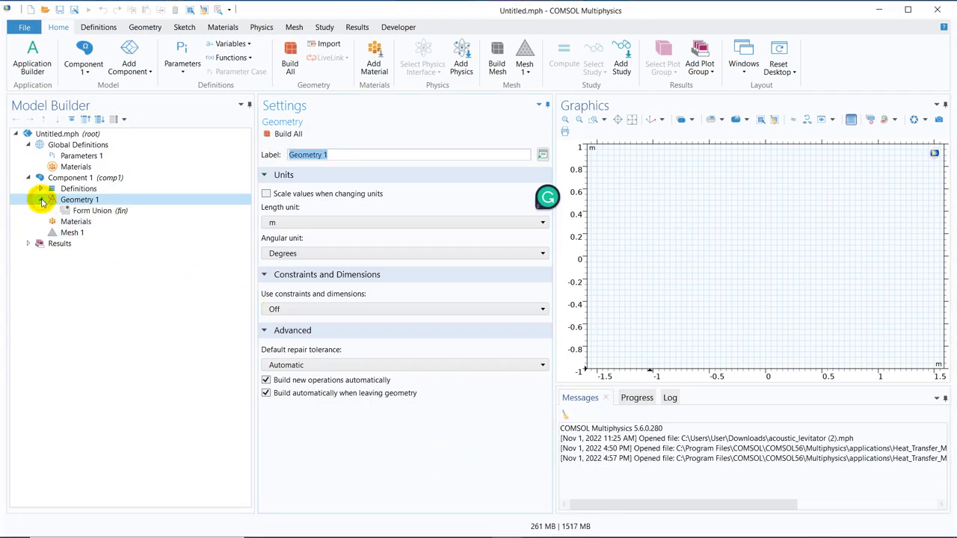
{"action": "right_click", "coordinate": [113, 200]}
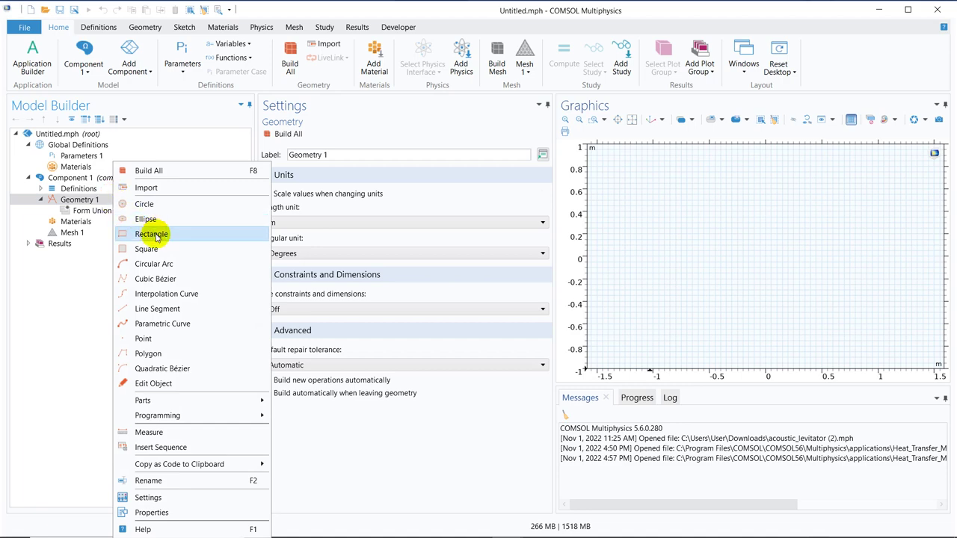
{"action": "left_click", "coordinate": [151, 234]}
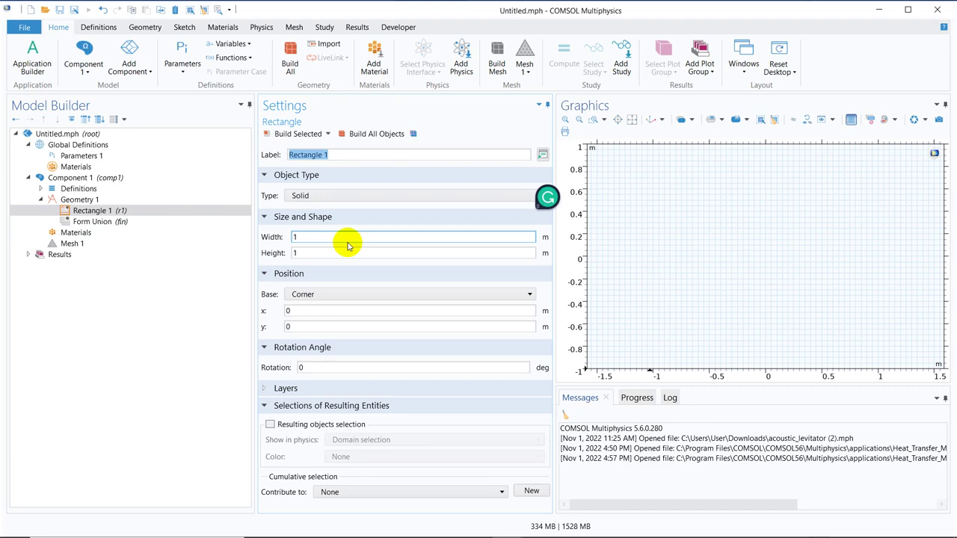
{"action": "double_click", "coordinate": [304, 235]}
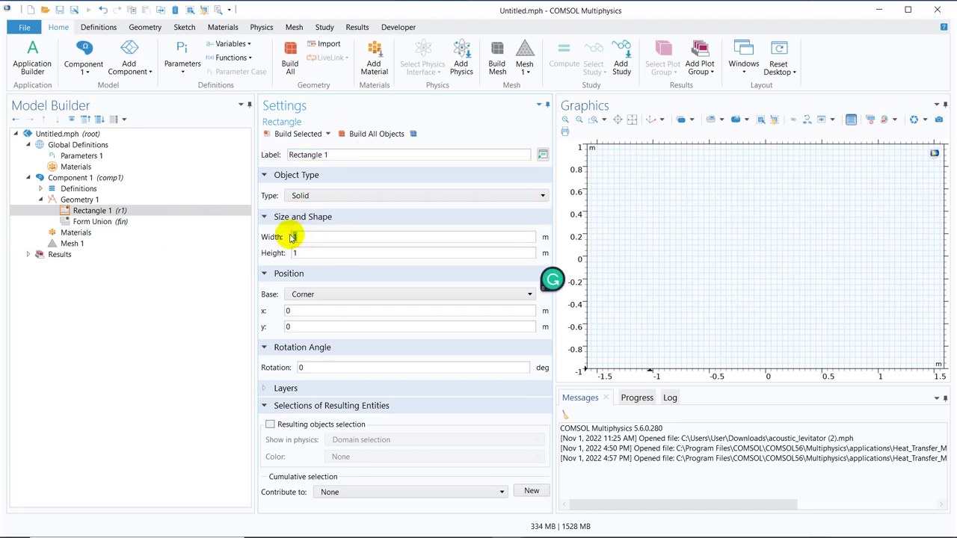
{"action": "type", "text": "34"}
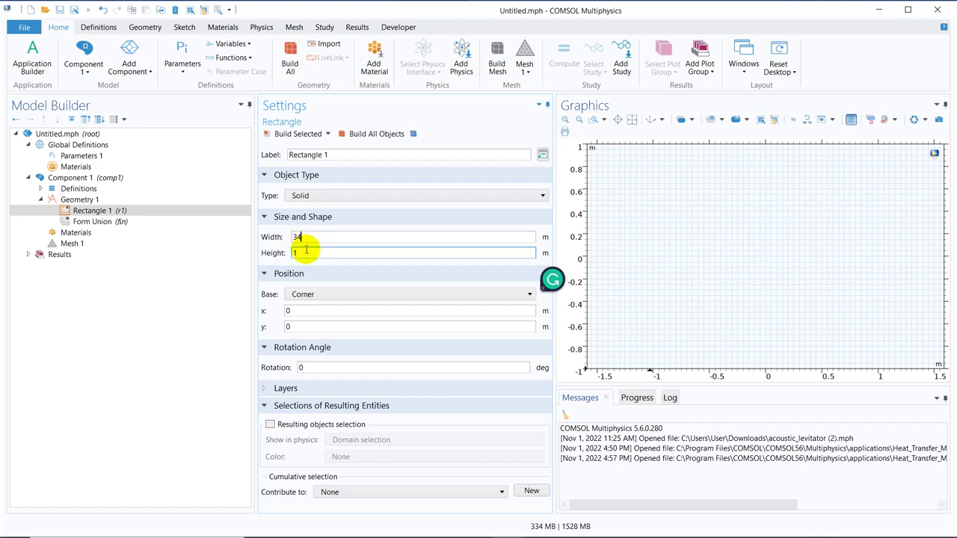
{"action": "double_click", "coordinate": [286, 253]}
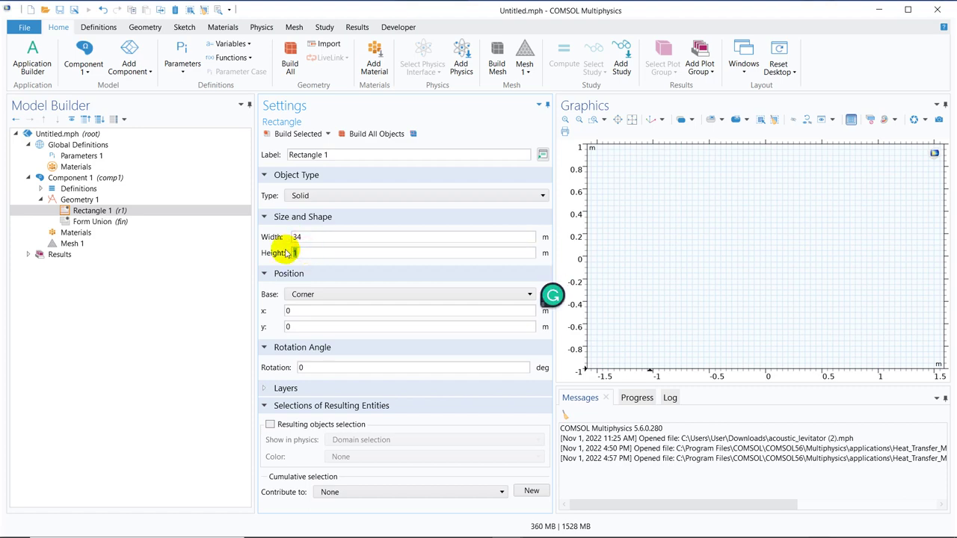
{"action": "type", "text": "2"}
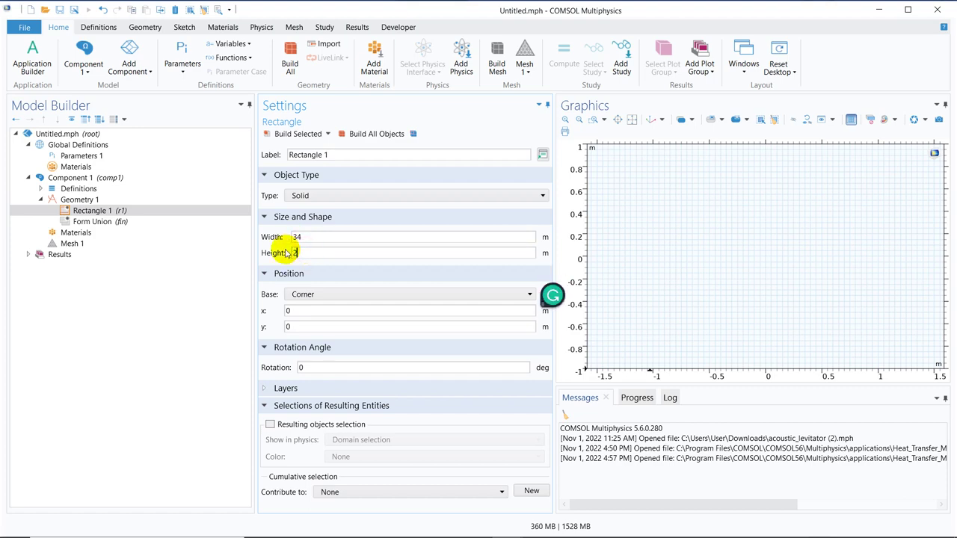
{"action": "left_click", "coordinate": [303, 137]}
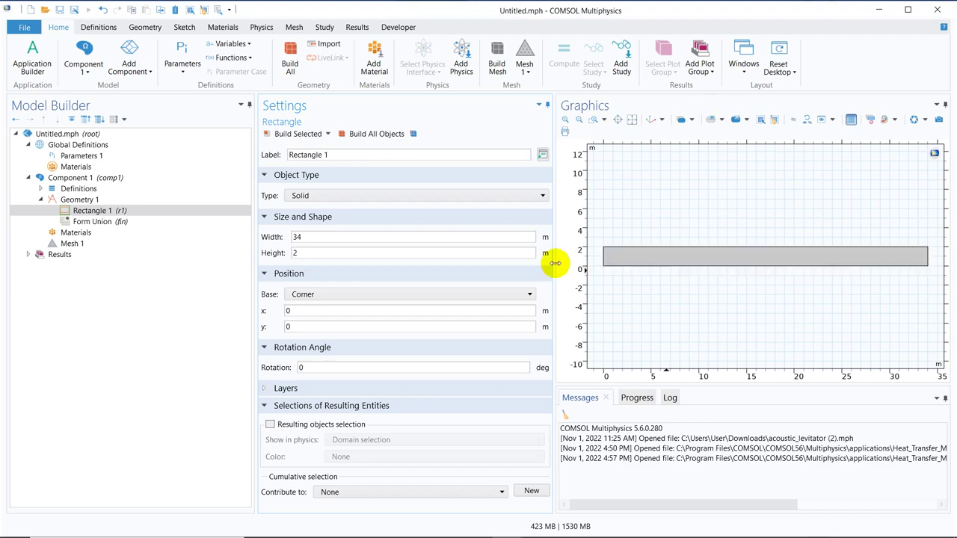
Add Circle 1 to Geometry 1 with a radius of 6.5 m
{"action": "left_click", "coordinate": [122, 201]}
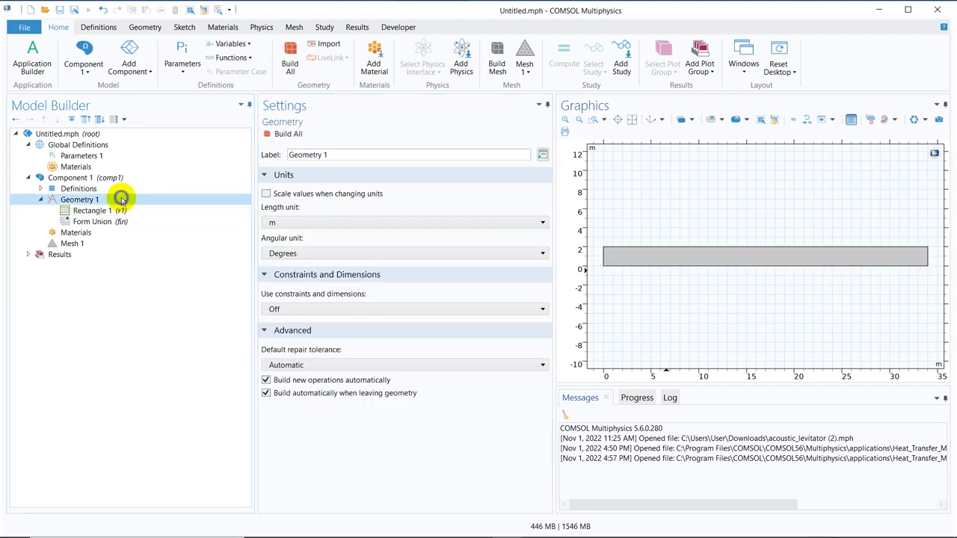
{"action": "right_click", "coordinate": [122, 200]}
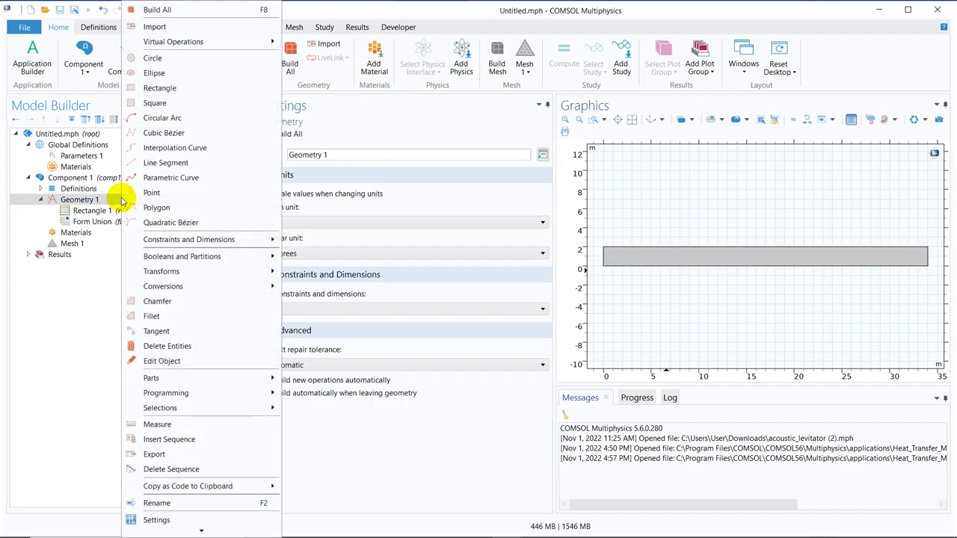
{"action": "left_click", "coordinate": [160, 58]}
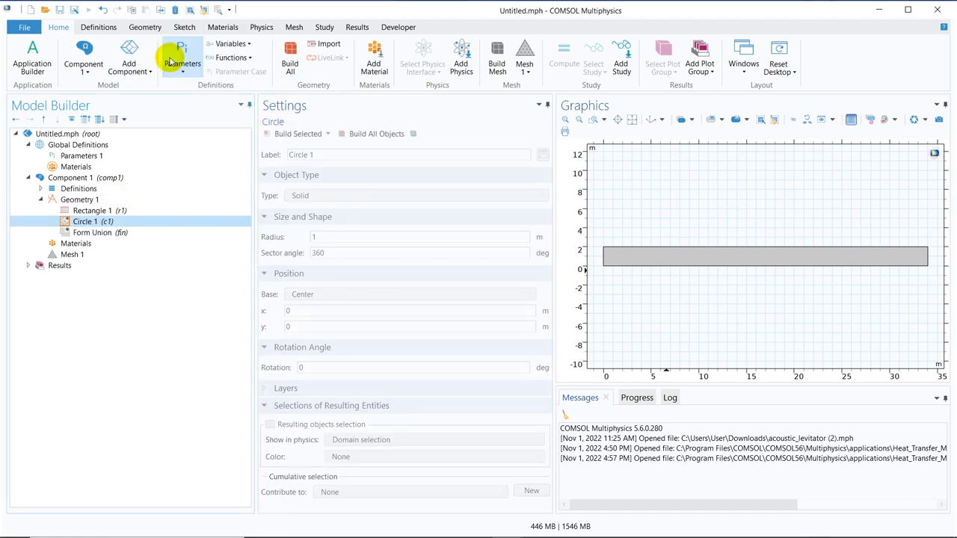
{"action": "left_click", "coordinate": [338, 239]}
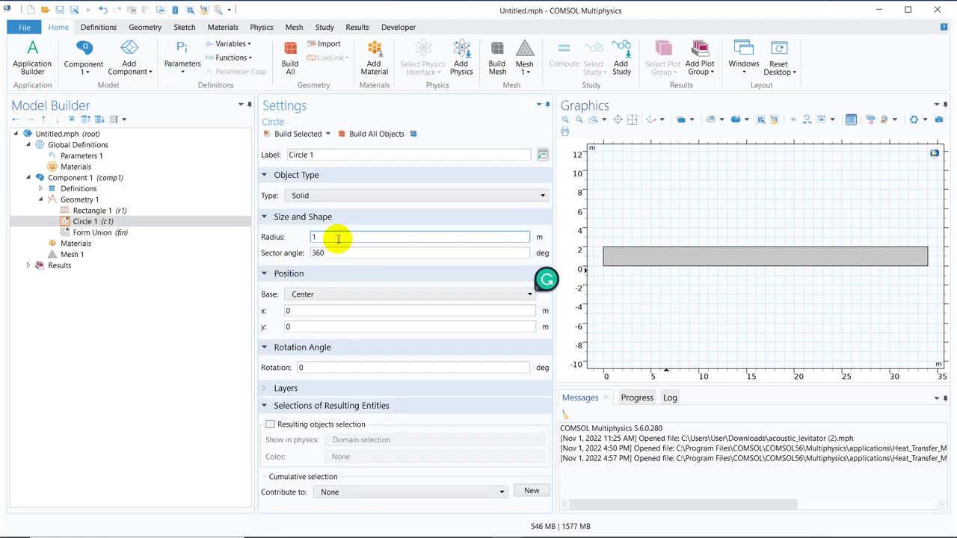
{"action": "key", "text": "BackSpace"}
{"action": "type", "text": "6.5"}
Give Circle 1 a 180° sector angle and a -45° rotation
{"action": "left_click", "coordinate": [322, 368]}
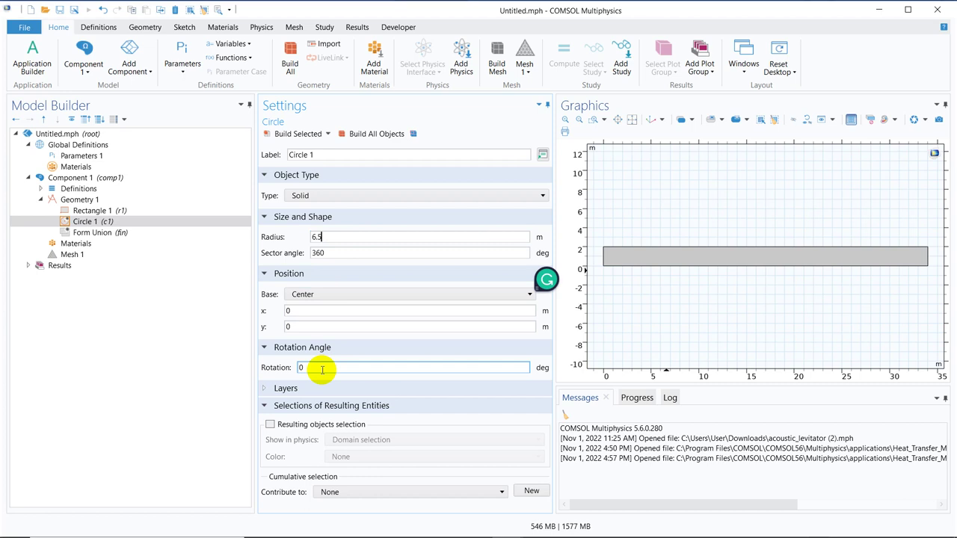
{"action": "left_click", "coordinate": [335, 254]}
{"action": "double_click", "coordinate": [335, 255]}
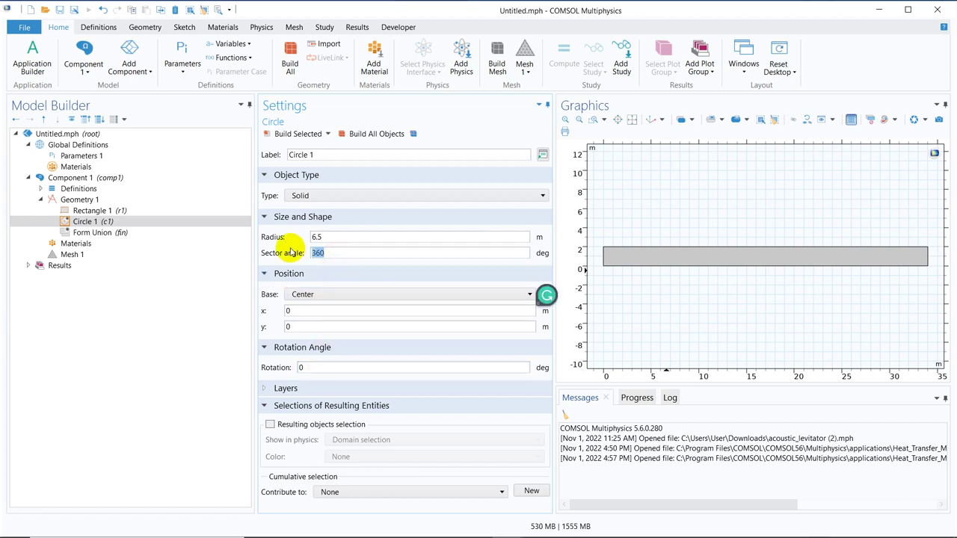
{"action": "type", "text": "180"}
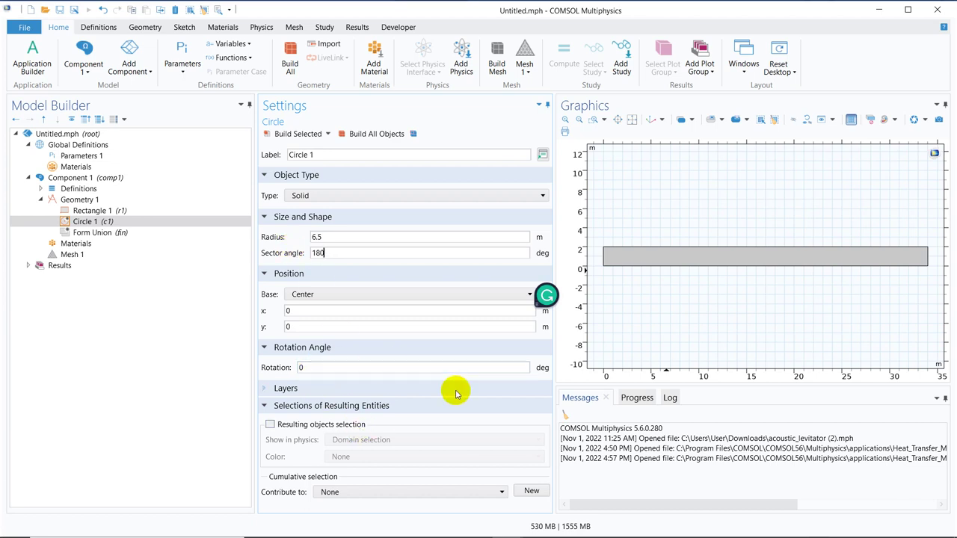
{"action": "left_click", "coordinate": [331, 367]}
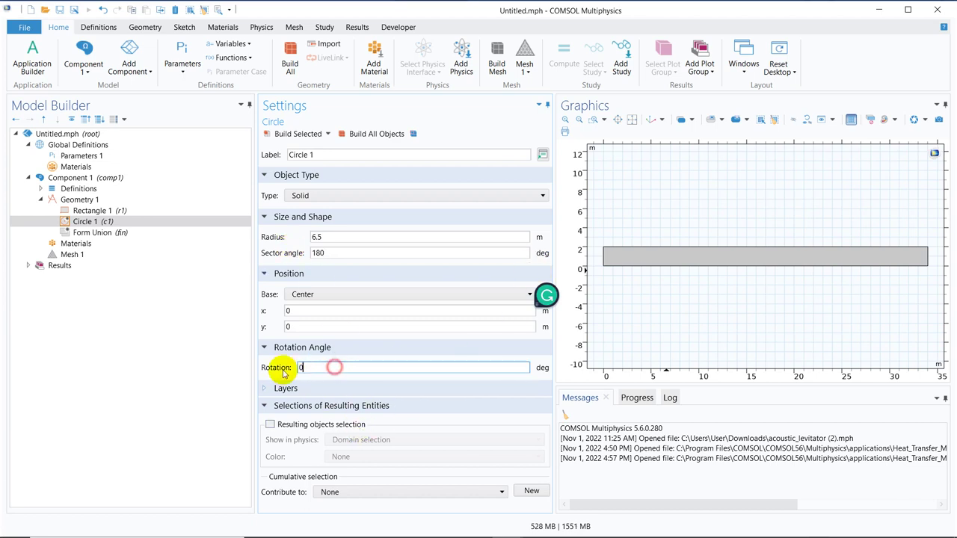
{"action": "key", "text": "BackSpace"}
{"action": "type", "text": "-45"}
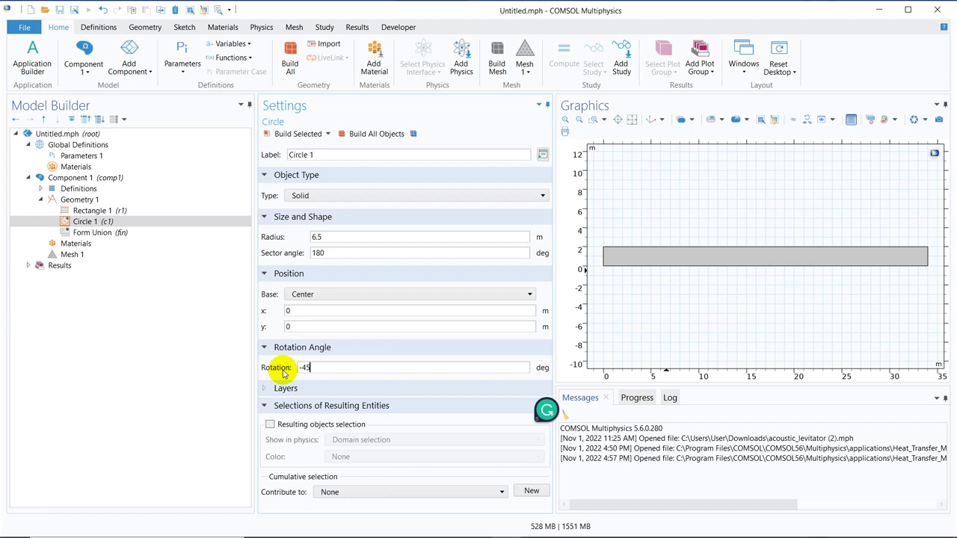
{"action": "mouse_move", "coordinate": [482, 530]}
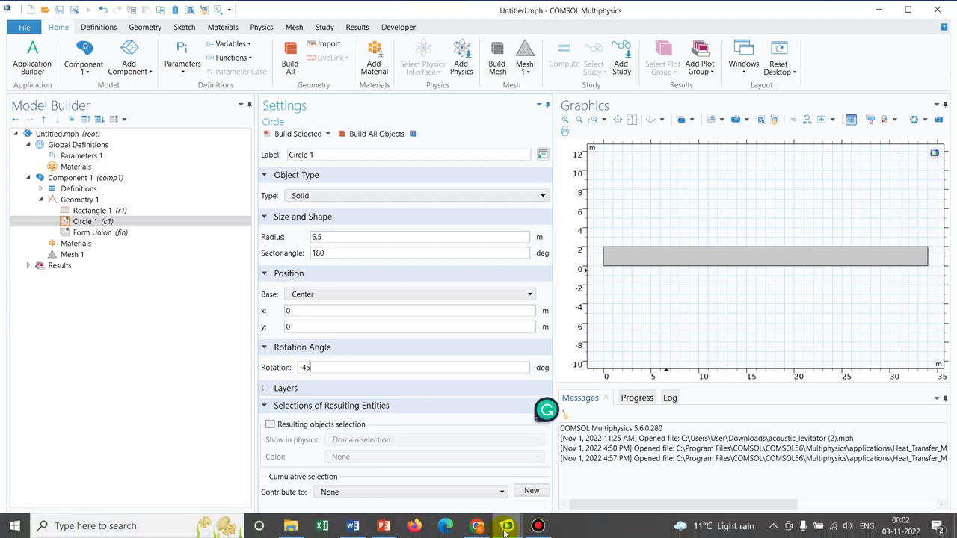
{"action": "left_click", "coordinate": [590, 447]}
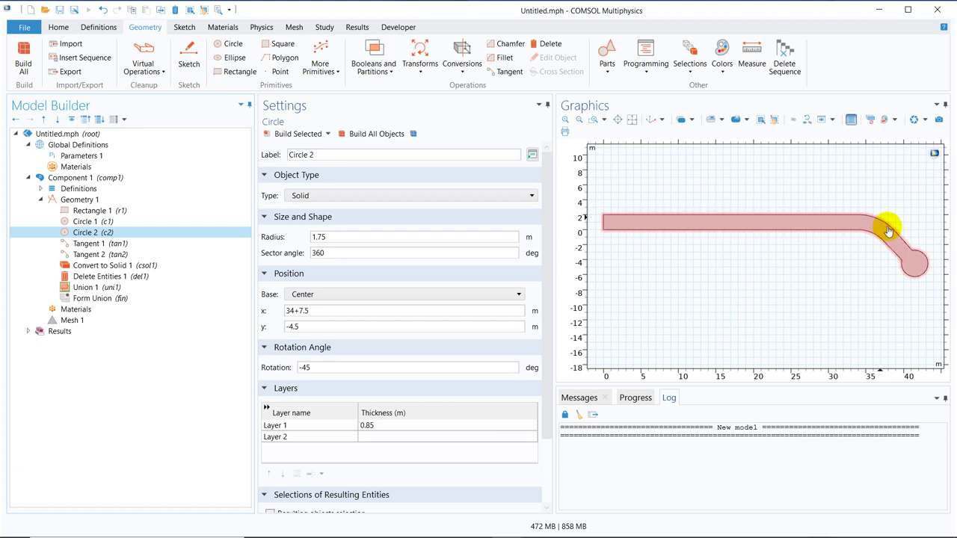
{"action": "mouse_move", "coordinate": [479, 532]}
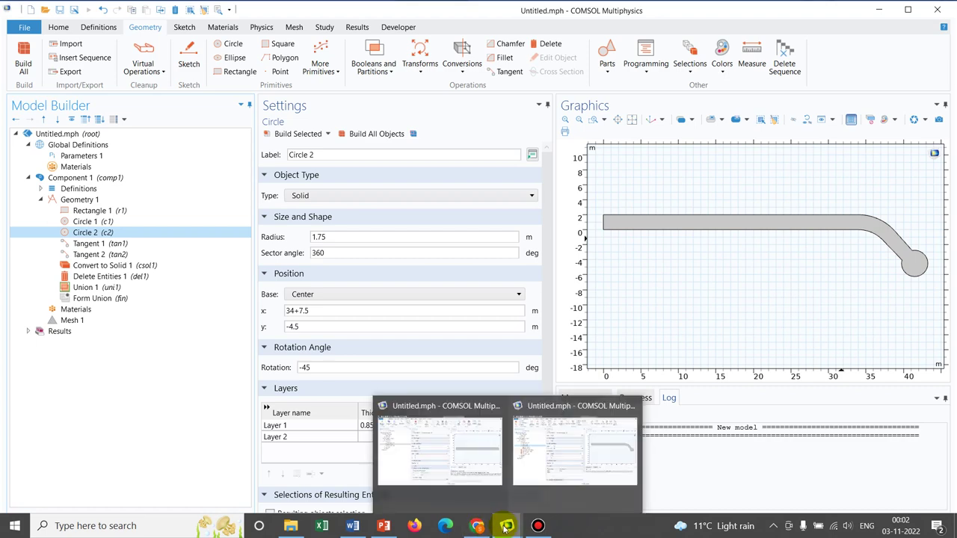
{"action": "left_click", "coordinate": [448, 460]}
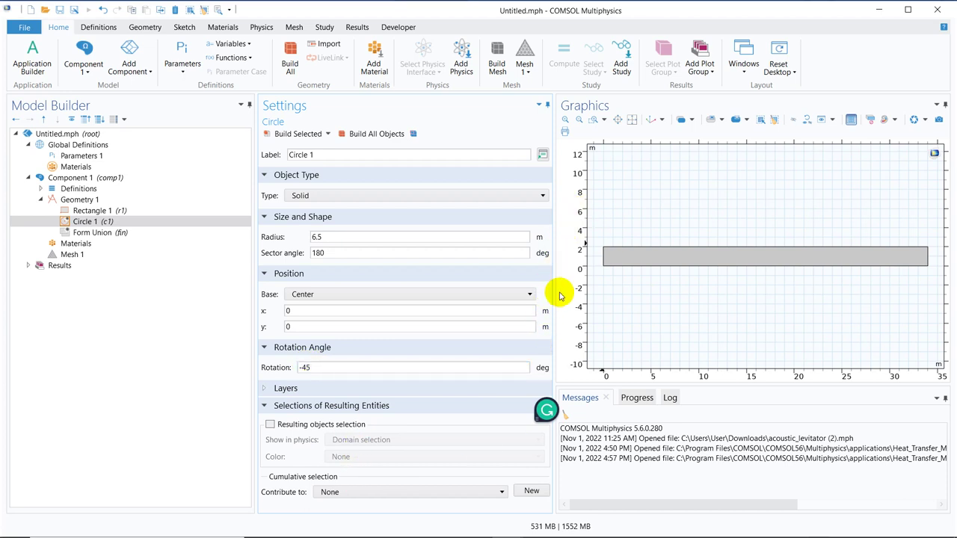
Set Circle 1's Layer 1 thickness to 2 m and build the layered half-circle
{"action": "left_click", "coordinate": [275, 388]}
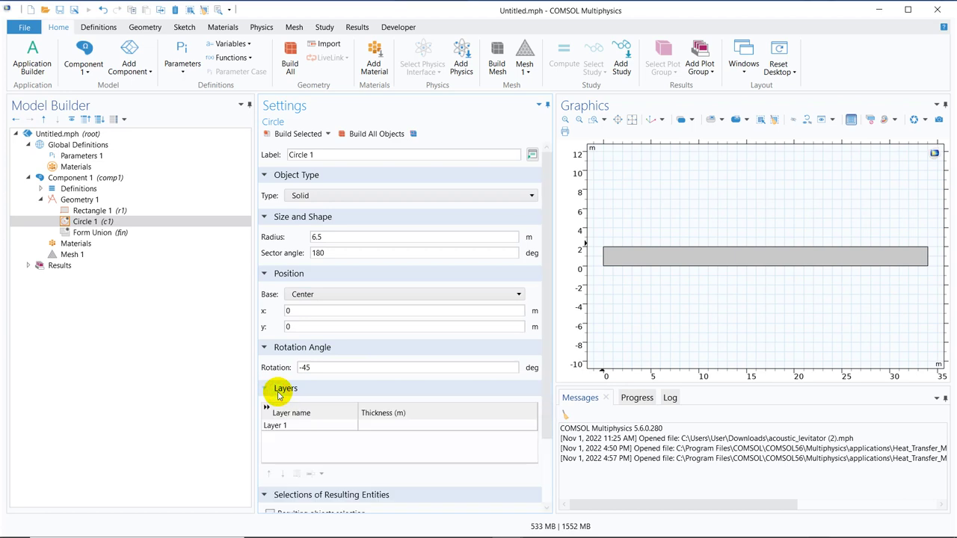
{"action": "left_click", "coordinate": [381, 425]}
{"action": "type", "text": "2"}
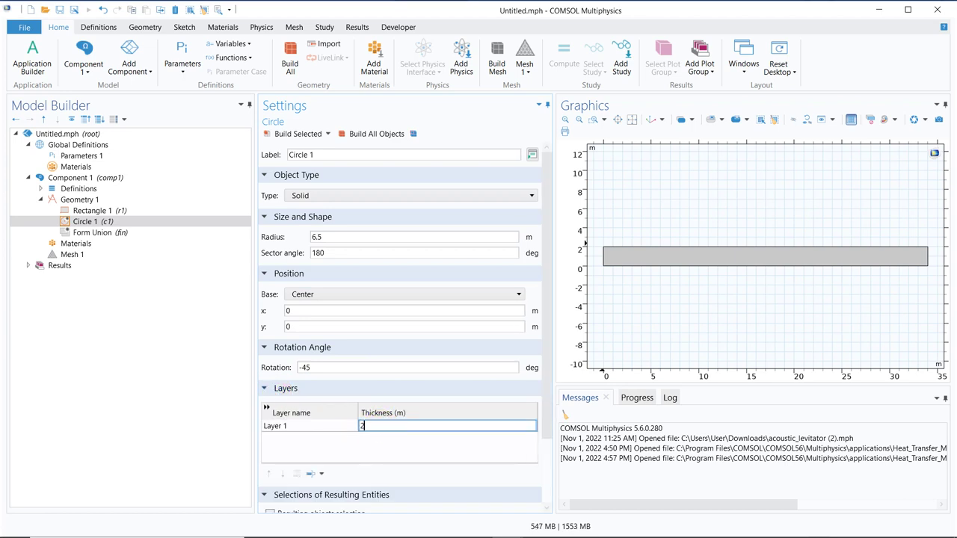
{"action": "left_click", "coordinate": [382, 426]}
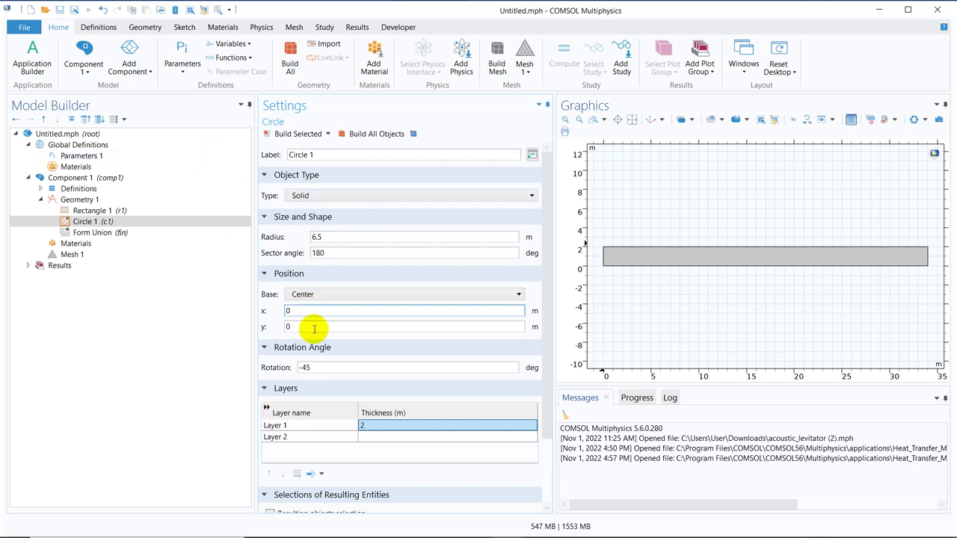
{"action": "left_click", "coordinate": [298, 134]}
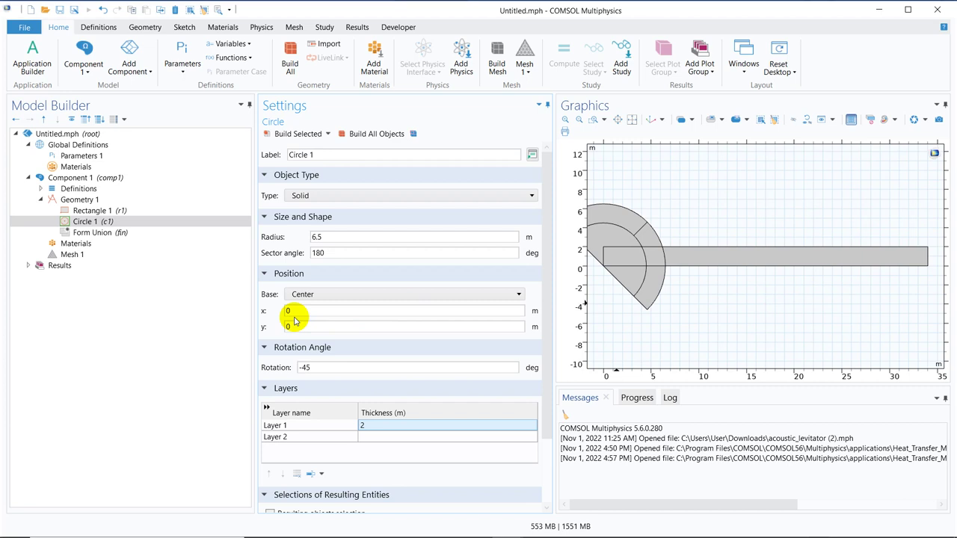
Position Circle 1 at x 34, y -4.5 and rebuild it at the bar's right end
{"action": "left_click_drag", "start_coordinate": [297, 312], "coordinate": [274, 313]}
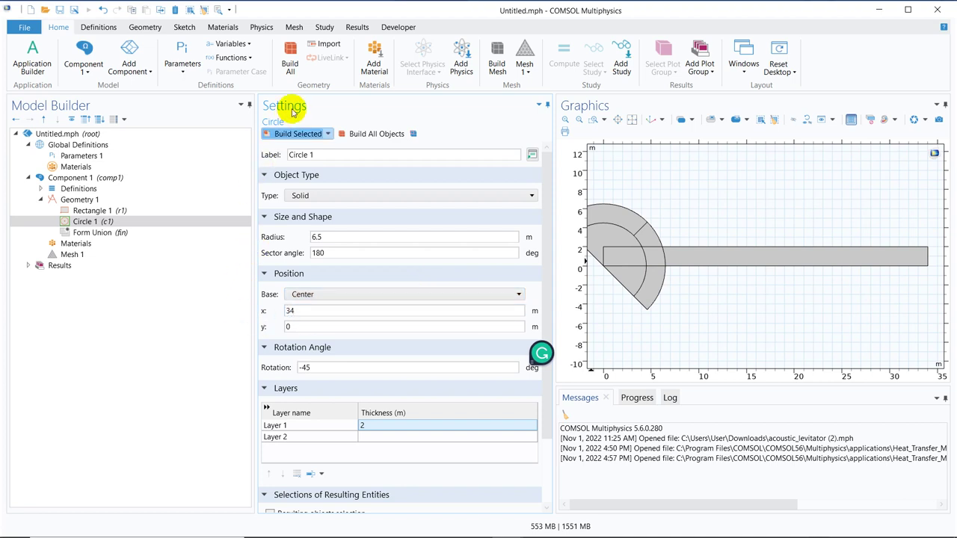
{"action": "left_click", "coordinate": [297, 134]}
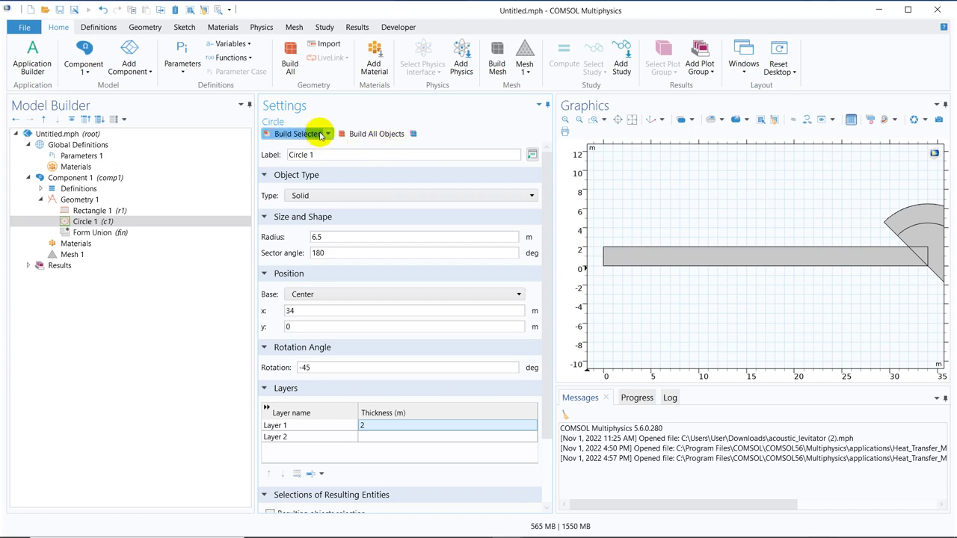
{"action": "left_click", "coordinate": [632, 119]}
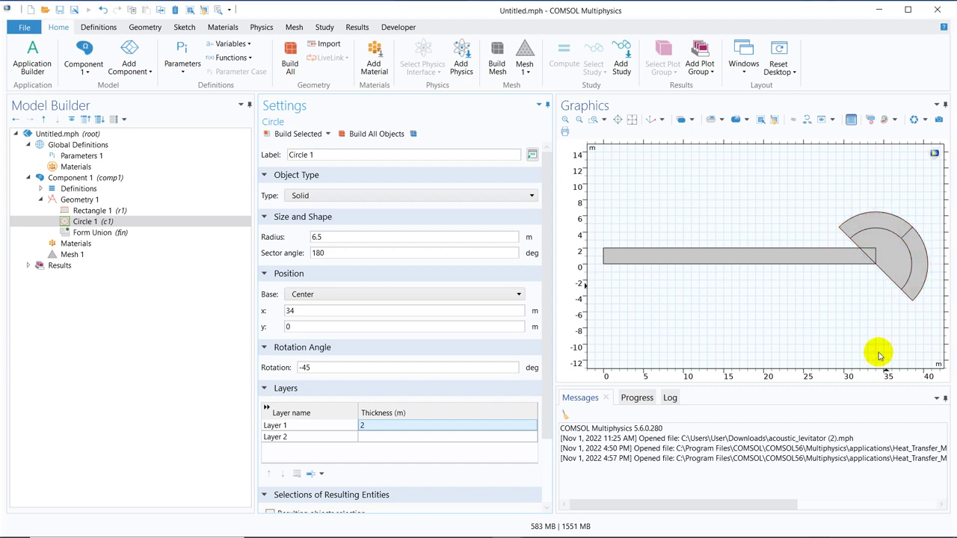
{"action": "left_click", "coordinate": [308, 327]}
{"action": "type", "text": "-4.5"}
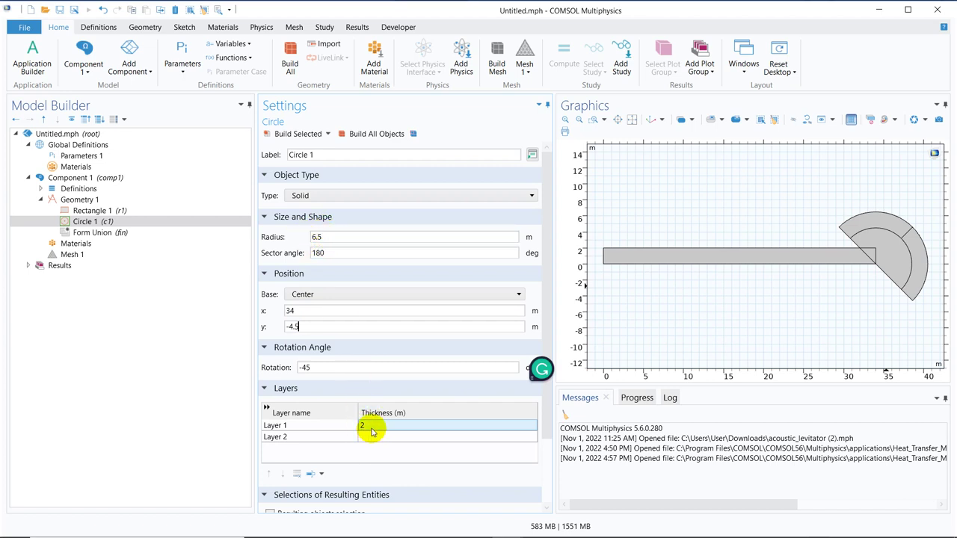
{"action": "left_click", "coordinate": [297, 134]}
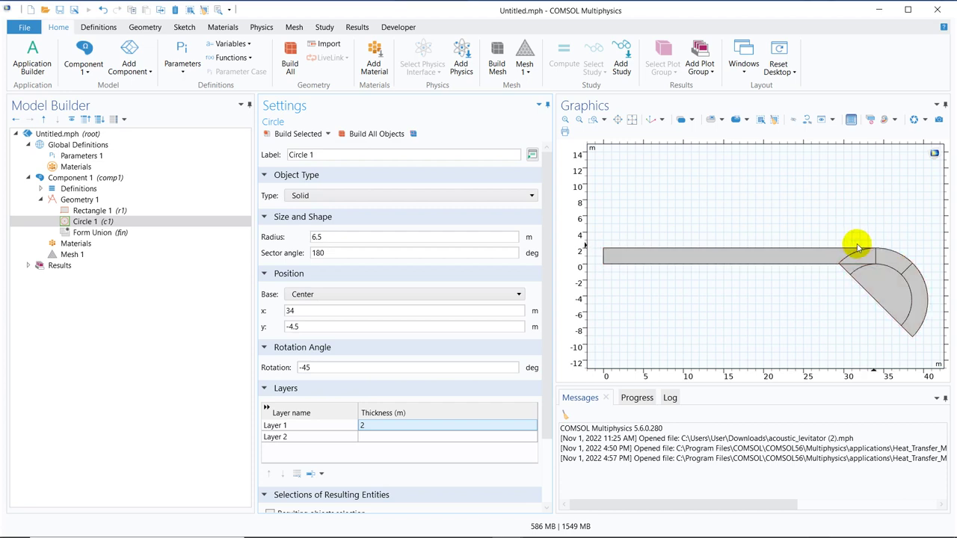
{"action": "mouse_move", "coordinate": [509, 527]}
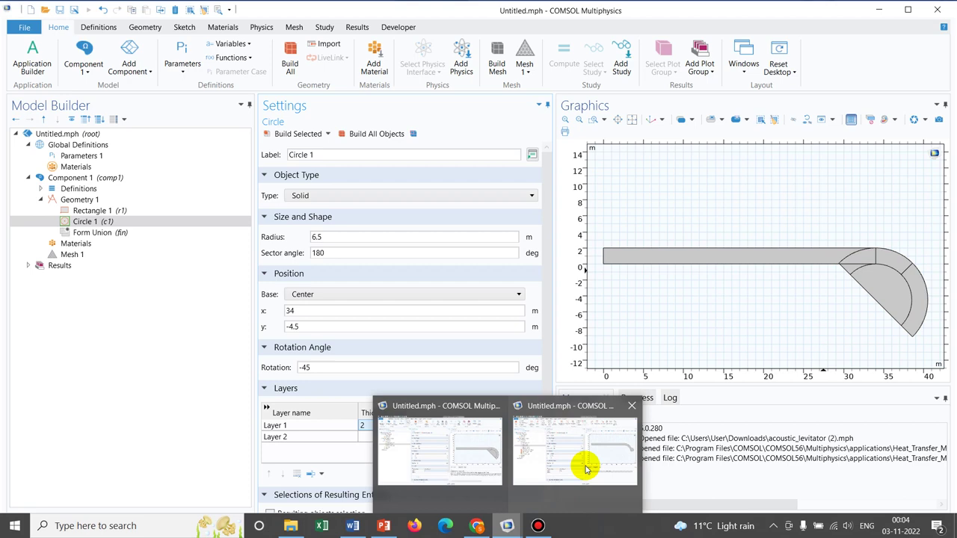
{"action": "left_click", "coordinate": [577, 465]}
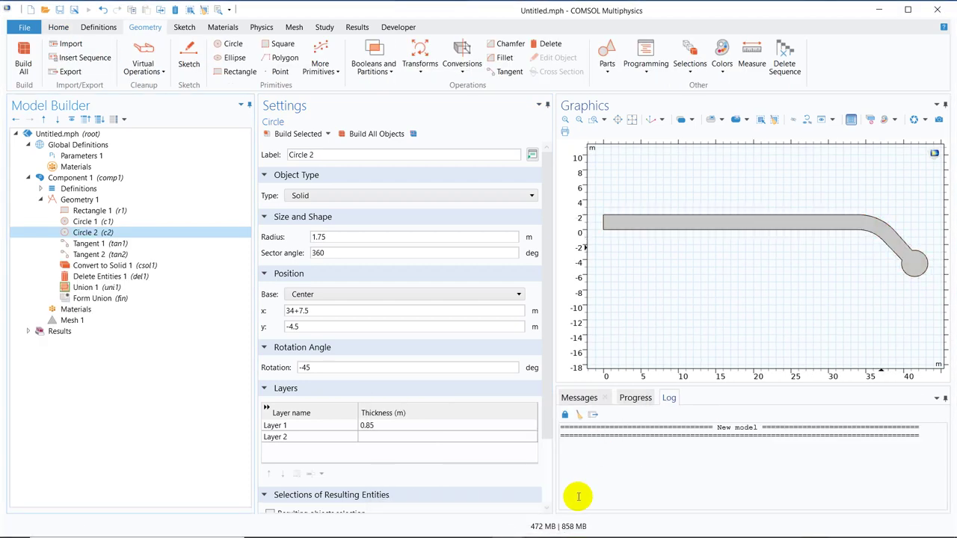
{"action": "mouse_move", "coordinate": [507, 527]}
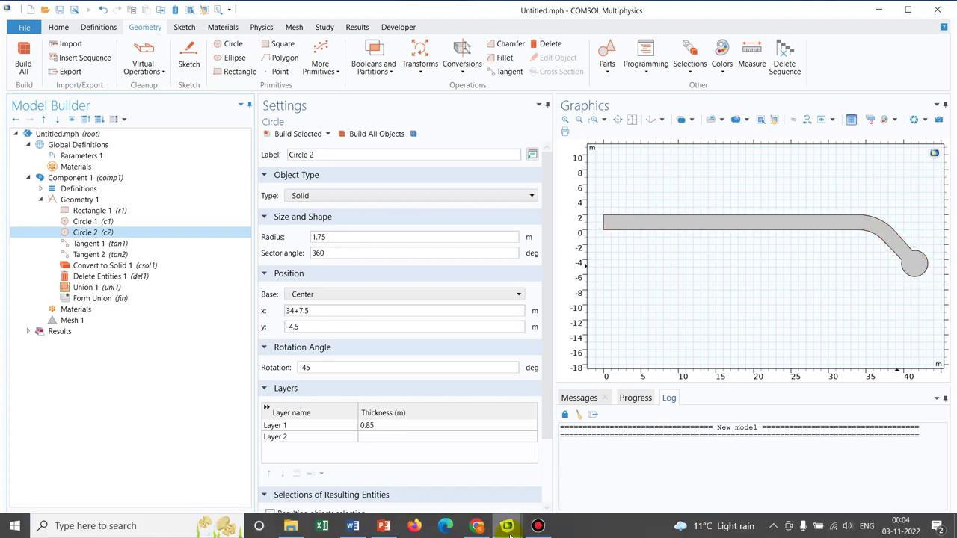
{"action": "left_click", "coordinate": [474, 441]}
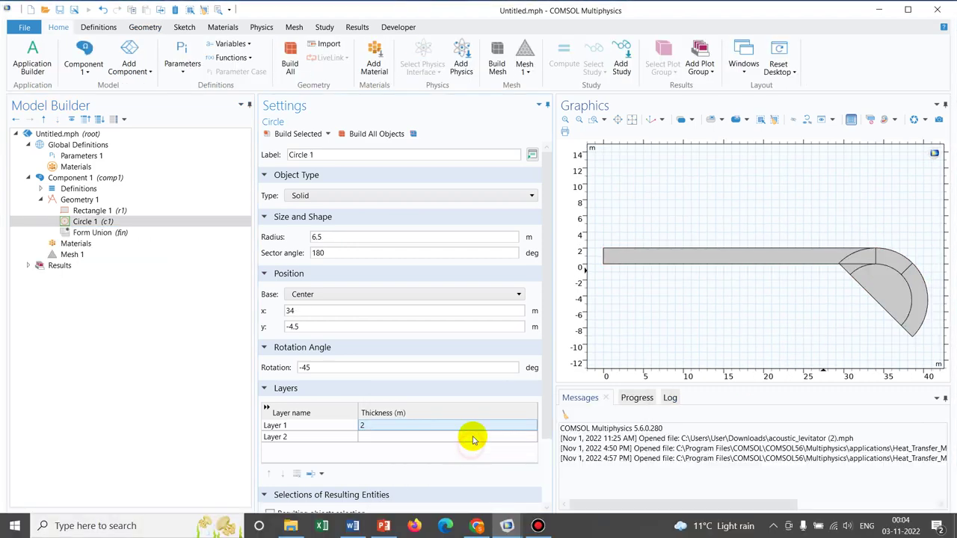
{"action": "left_click", "coordinate": [633, 120]}
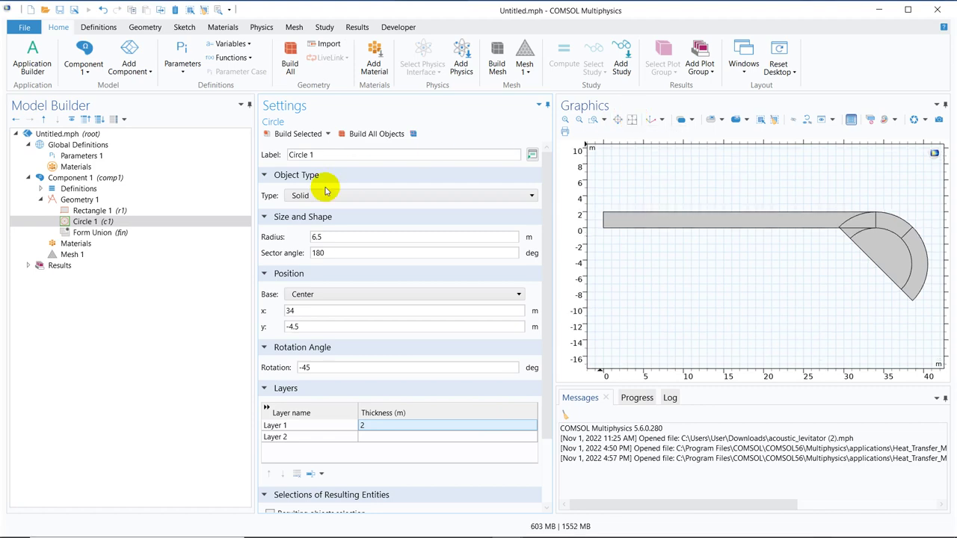
Duplicate Circle 1 as Circle 2 and change its radius to 1.75 m
{"action": "left_click", "coordinate": [113, 221]}
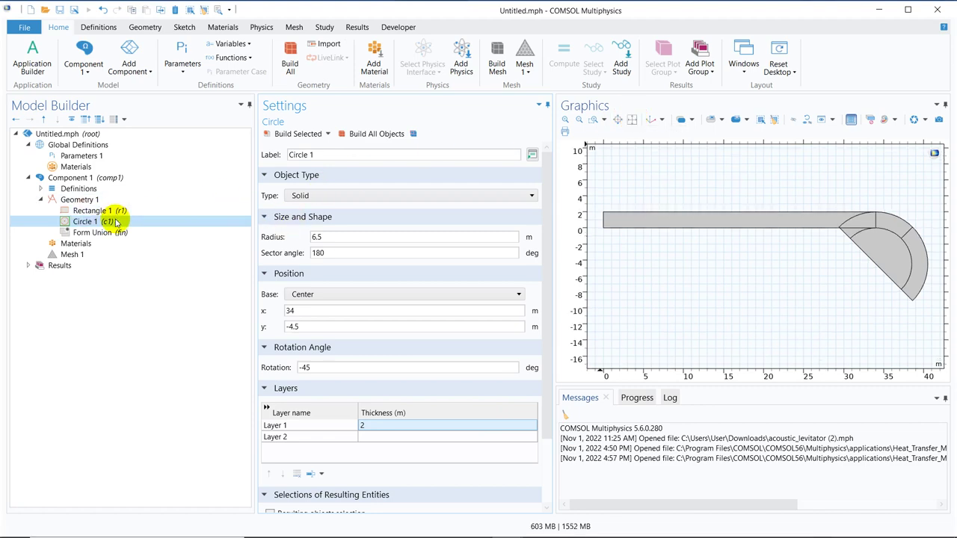
{"action": "right_click", "coordinate": [115, 222]}
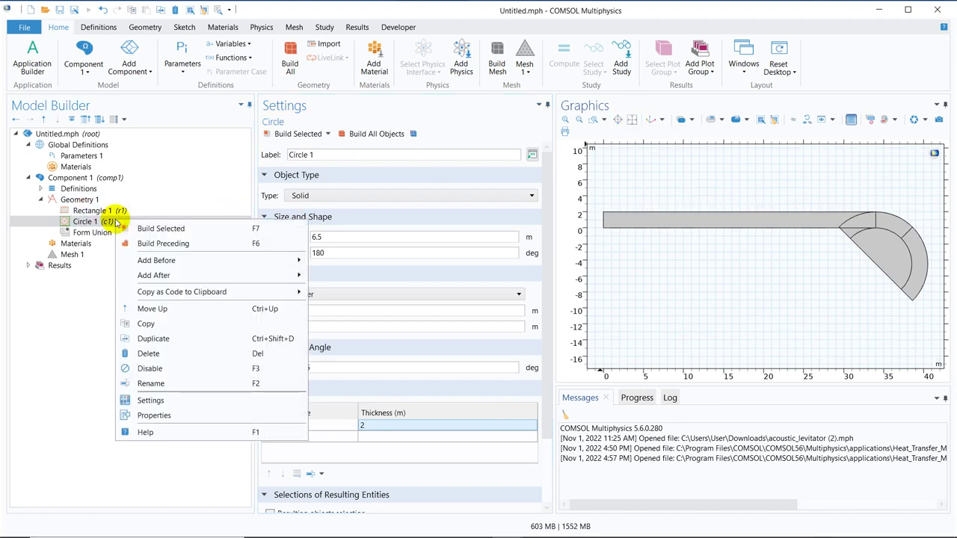
{"action": "left_click", "coordinate": [177, 338]}
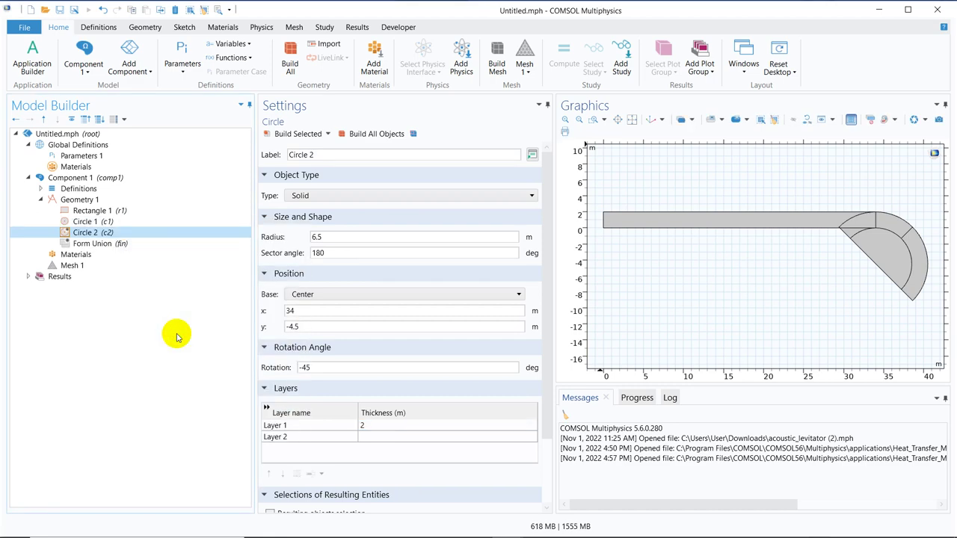
{"action": "left_click", "coordinate": [344, 239]}
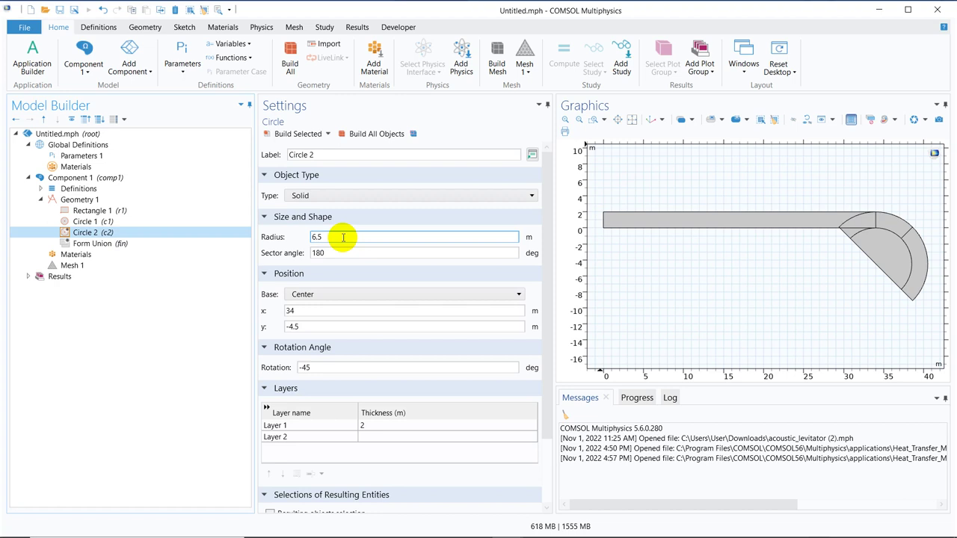
{"action": "left_click_drag", "start_coordinate": [343, 237], "coordinate": [279, 236]}
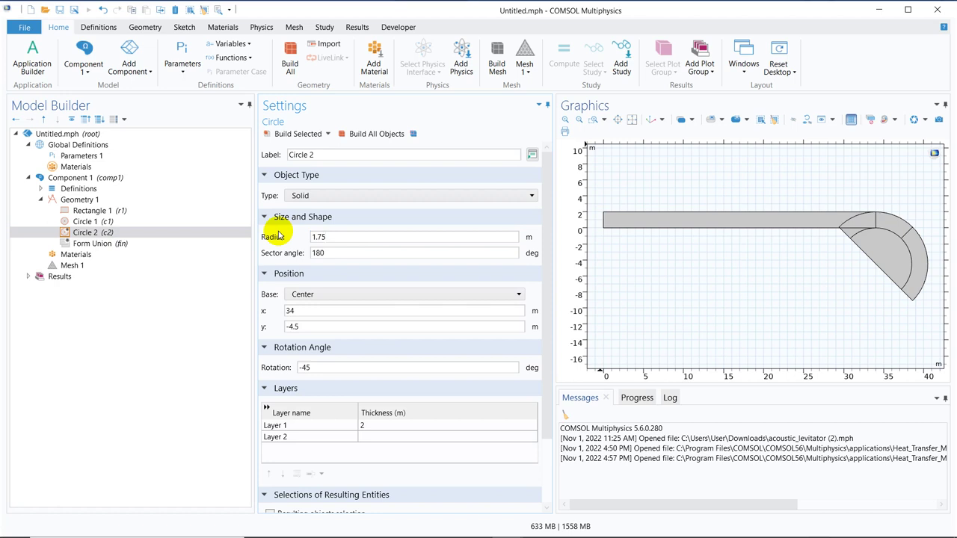
{"action": "mouse_move", "coordinate": [503, 524]}
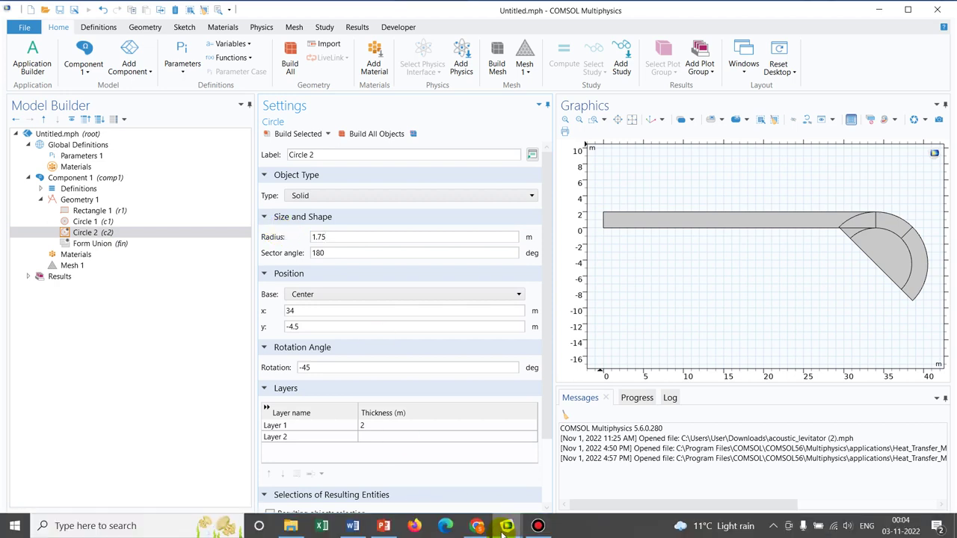
{"action": "left_click", "coordinate": [594, 444]}
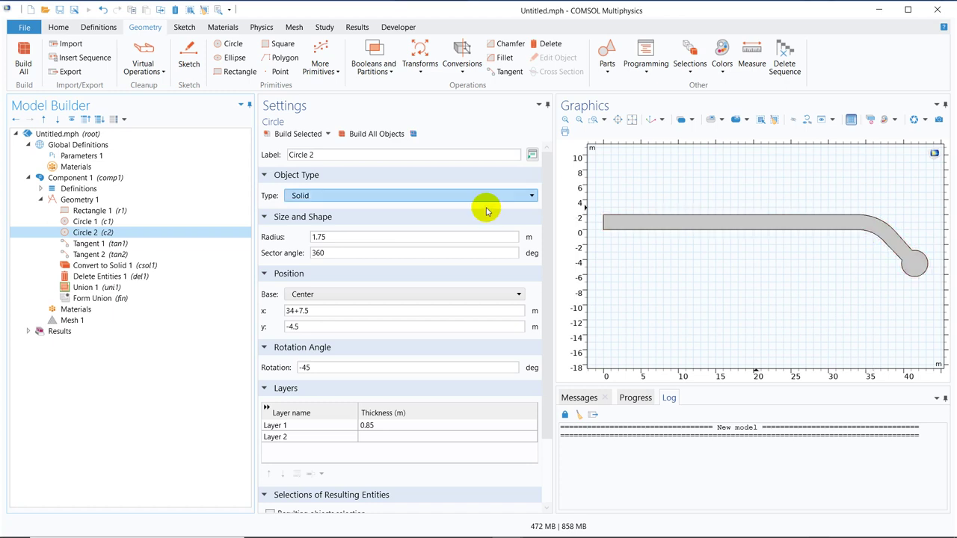
{"action": "left_click", "coordinate": [314, 237]}
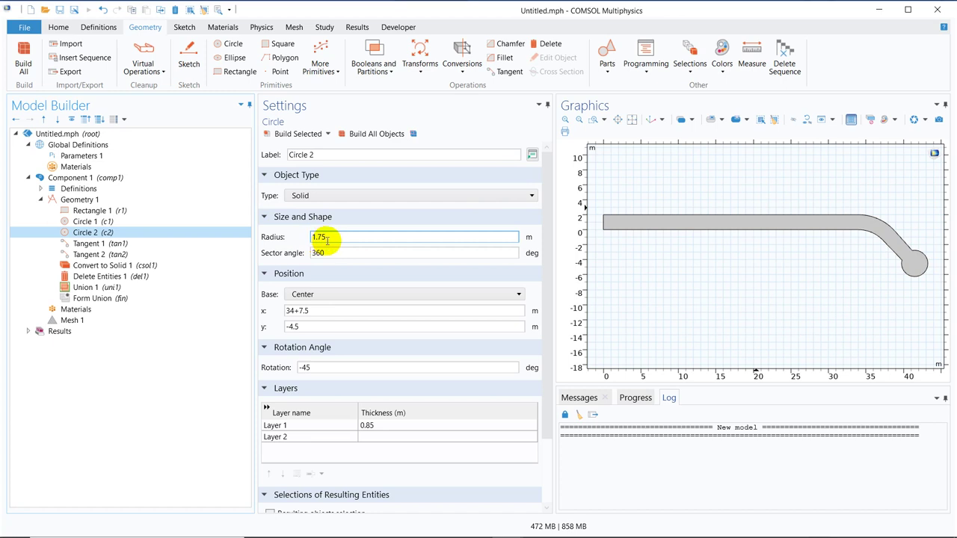
{"action": "left_click", "coordinate": [376, 325]}
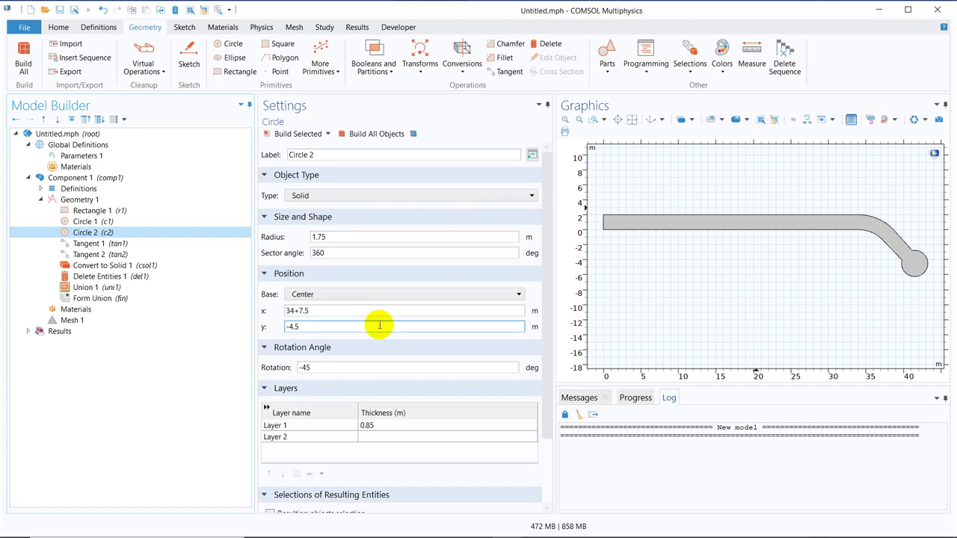
{"action": "left_click", "coordinate": [322, 313]}
{"action": "left_click", "coordinate": [432, 343]}
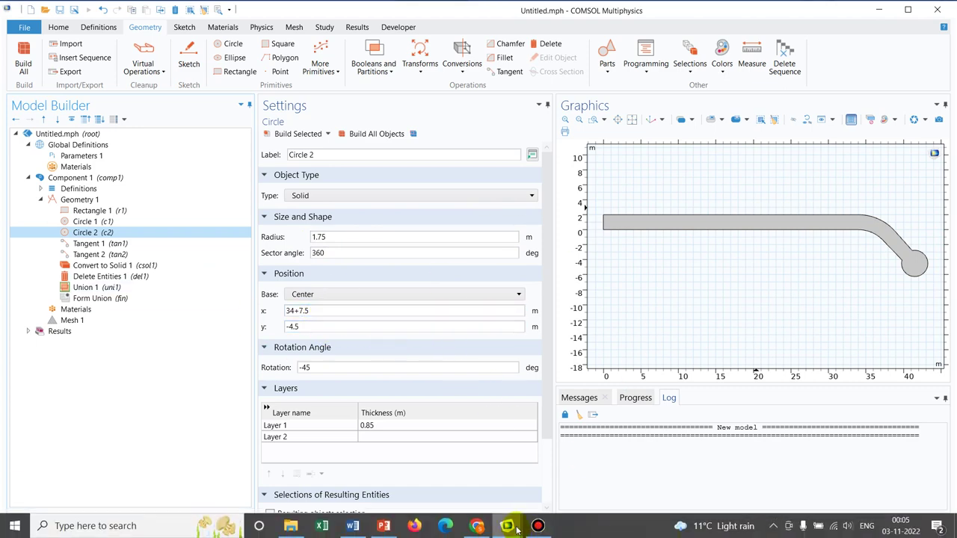
{"action": "mouse_move", "coordinate": [507, 525]}
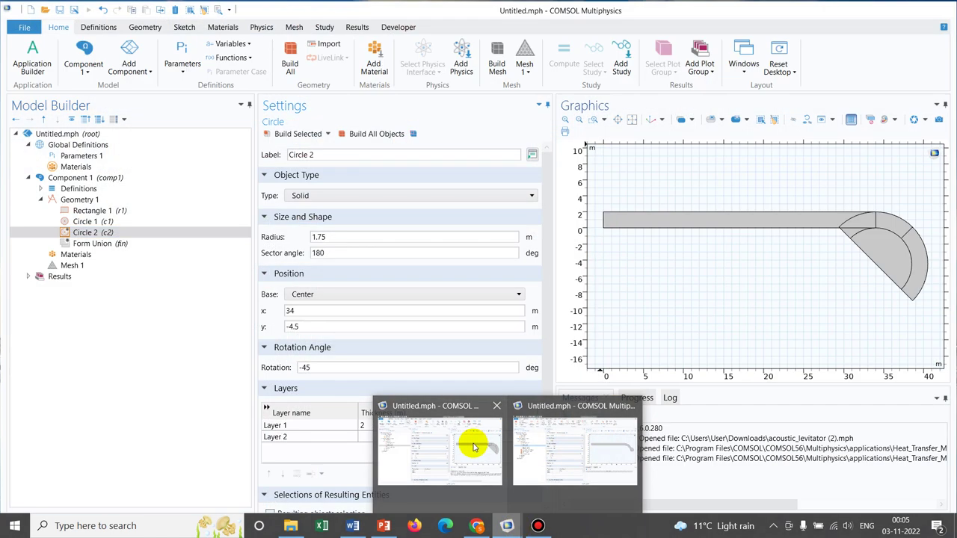
{"action": "left_click", "coordinate": [474, 443]}
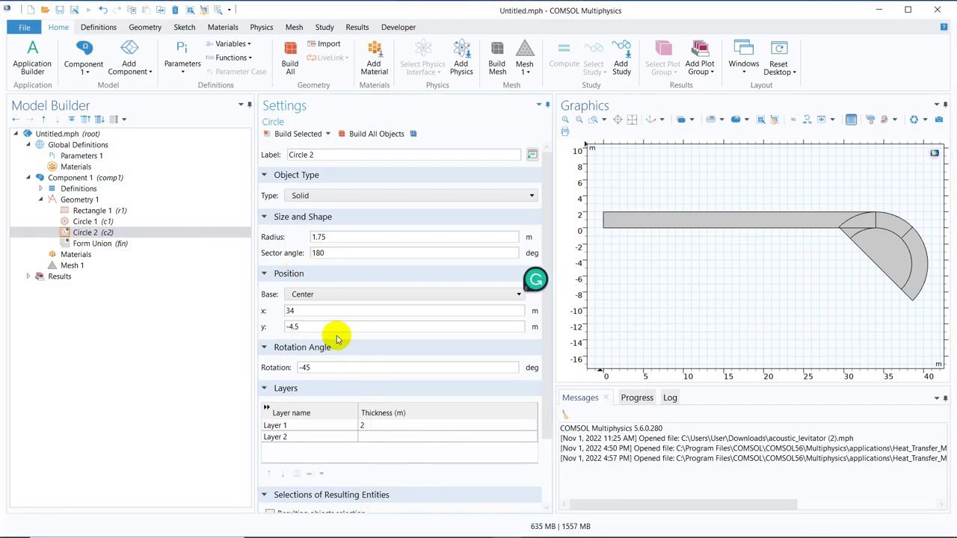
Set Circle 2 to x = 34+7.5, a 0.85 m layer and 360° sector, then build it
{"action": "left_click", "coordinate": [318, 311]}
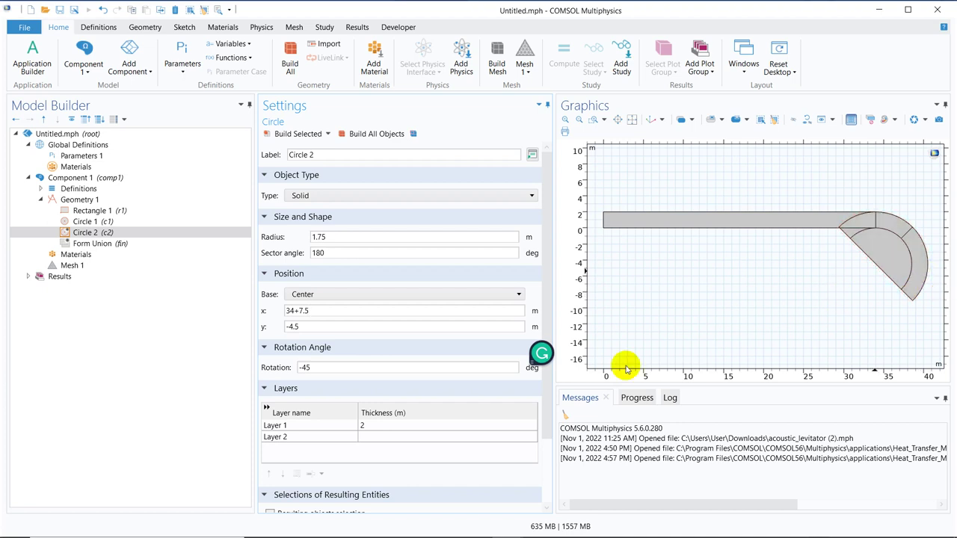
{"action": "double_click", "coordinate": [371, 426]}
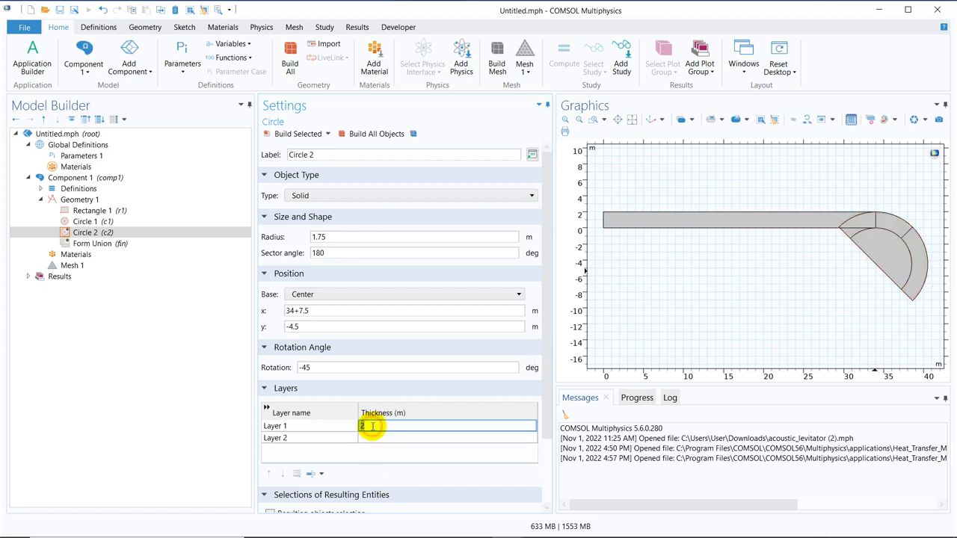
{"action": "type", "text": "0"}
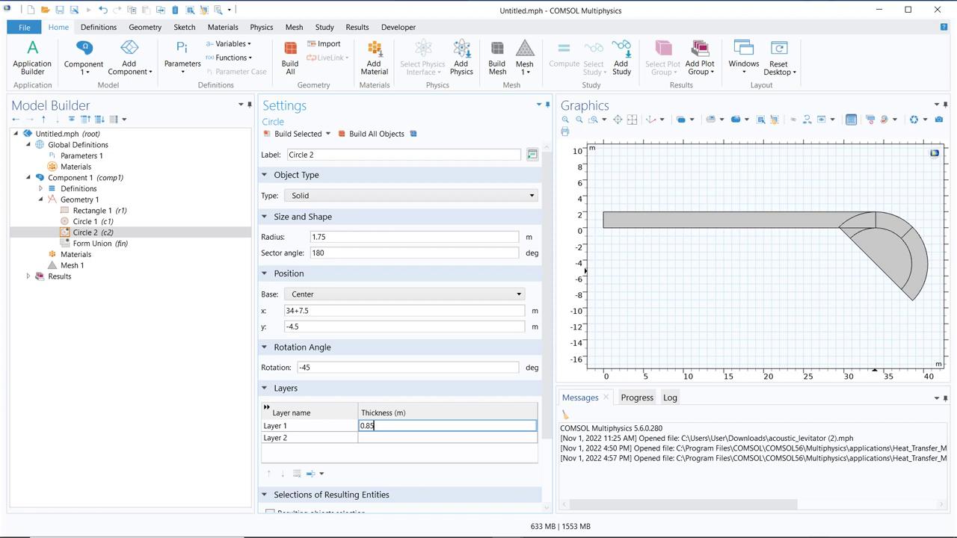
{"action": "type", "text": ".85"}
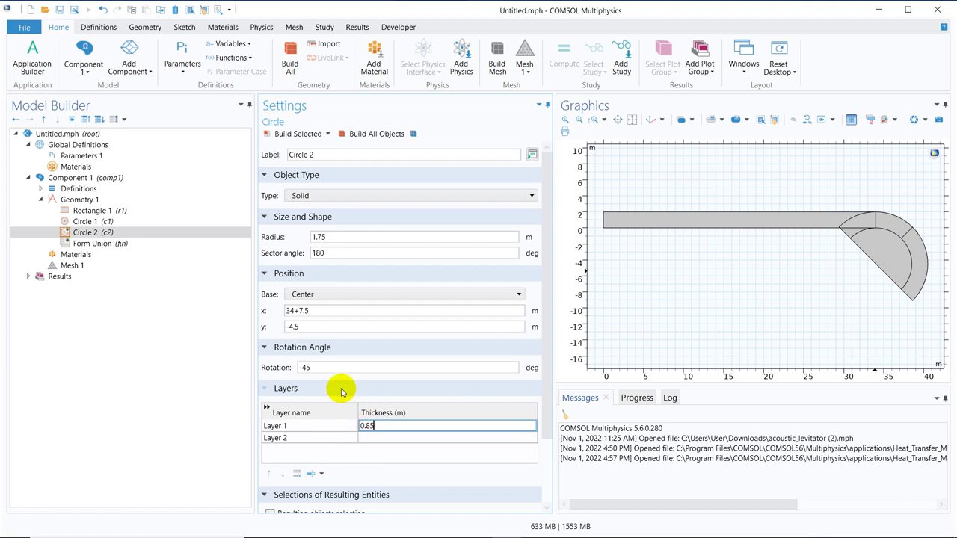
{"action": "left_click", "coordinate": [315, 367]}
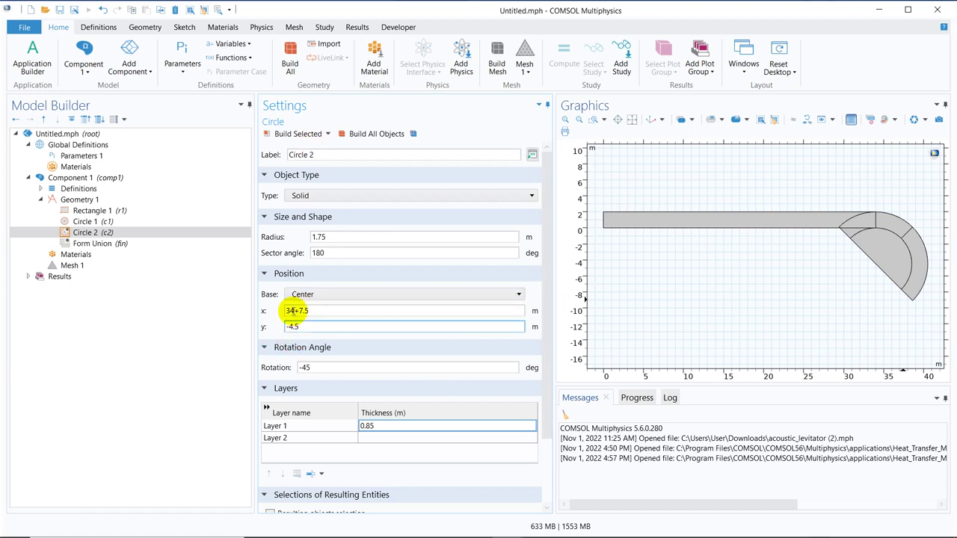
{"action": "left_click", "coordinate": [331, 251]}
{"action": "left_click_drag", "start_coordinate": [332, 251], "coordinate": [297, 254]}
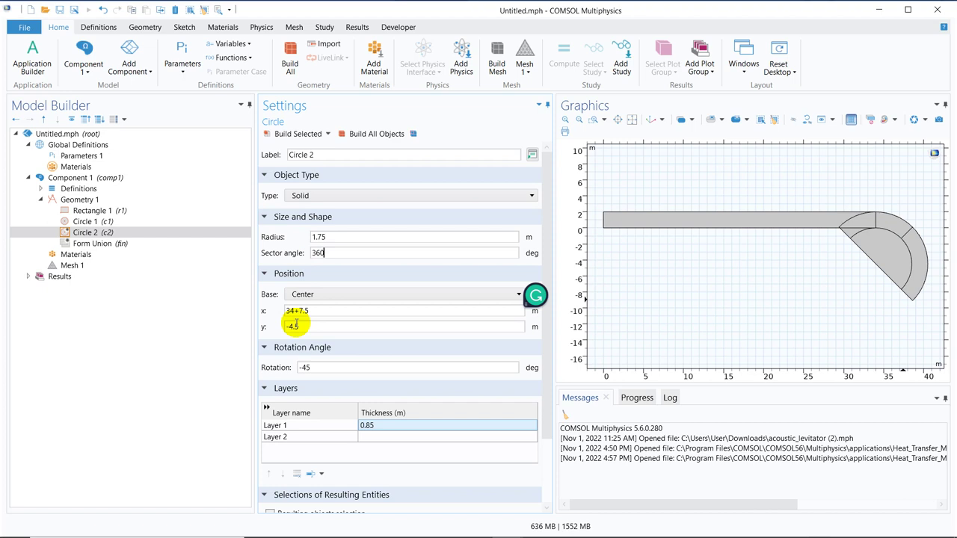
{"action": "left_click", "coordinate": [295, 135]}
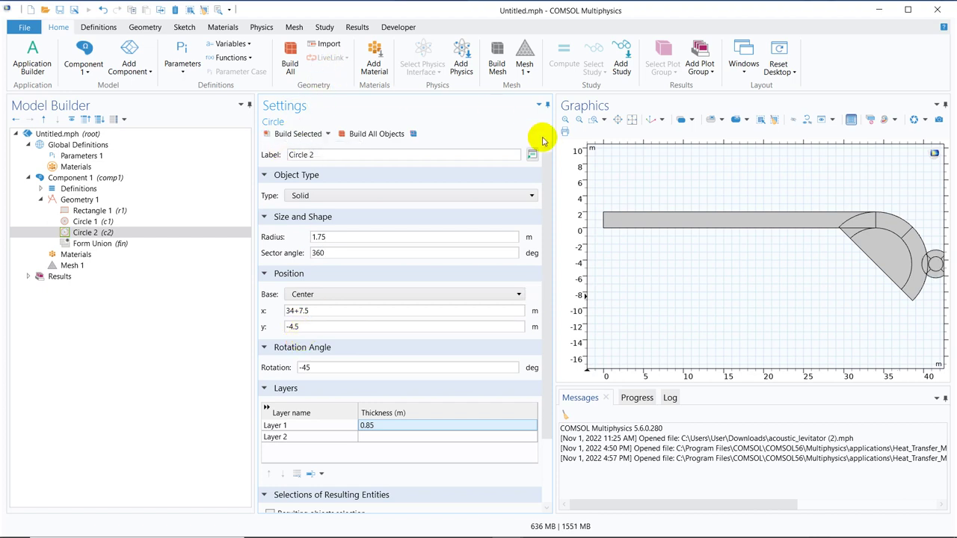
{"action": "left_click", "coordinate": [633, 121]}
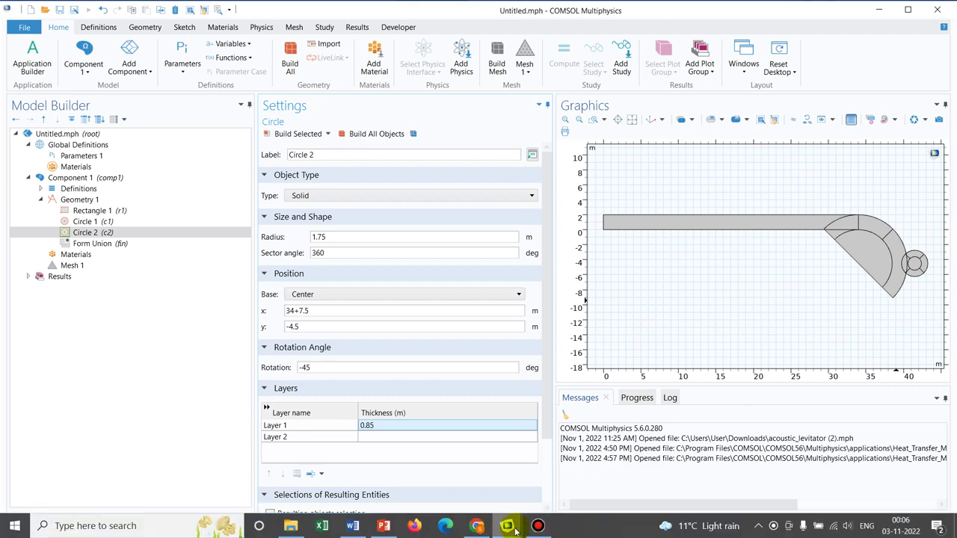
Switch between the two Untitled.mph windows, ending on the working model with rectangle and circles
{"action": "mouse_move", "coordinate": [514, 531]}
{"action": "left_click", "coordinate": [613, 438]}
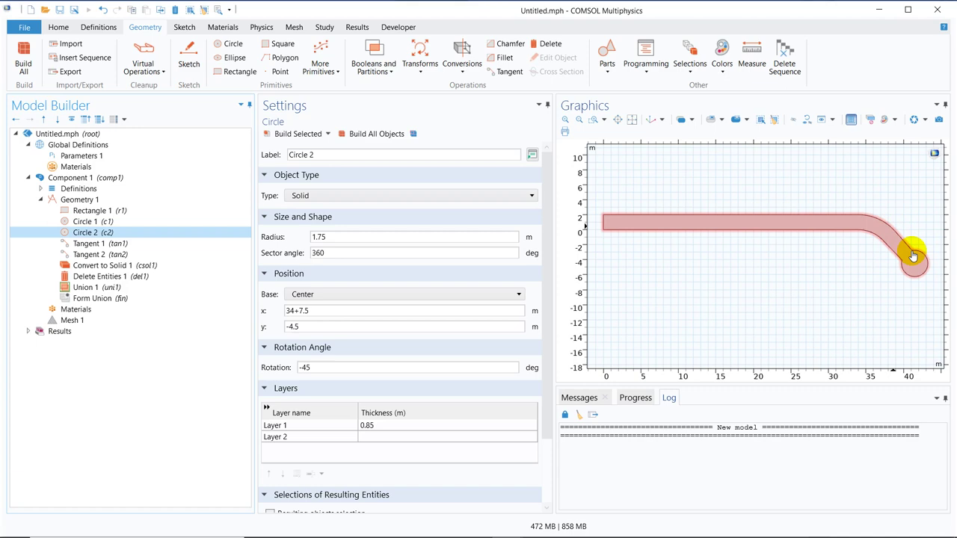
{"action": "mouse_move", "coordinate": [509, 527]}
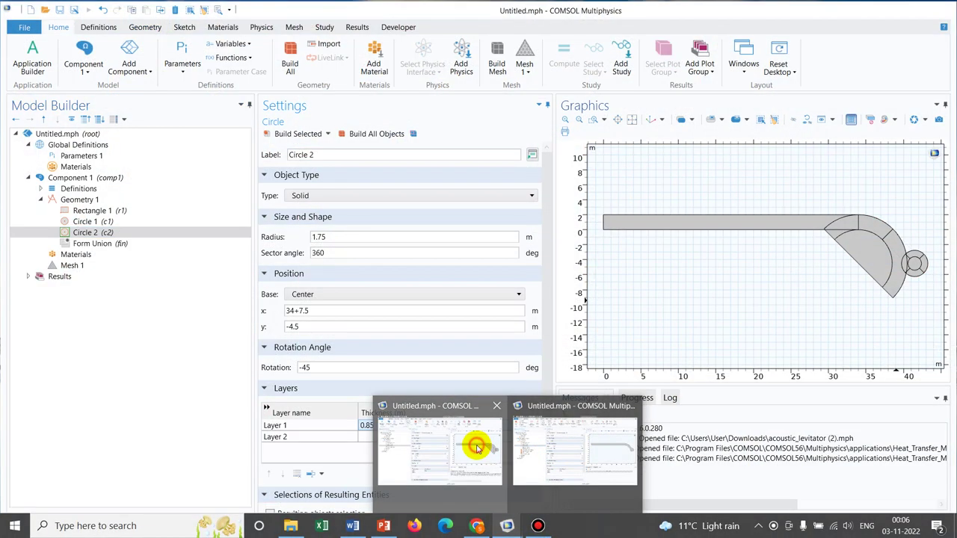
{"action": "left_click", "coordinate": [477, 447]}
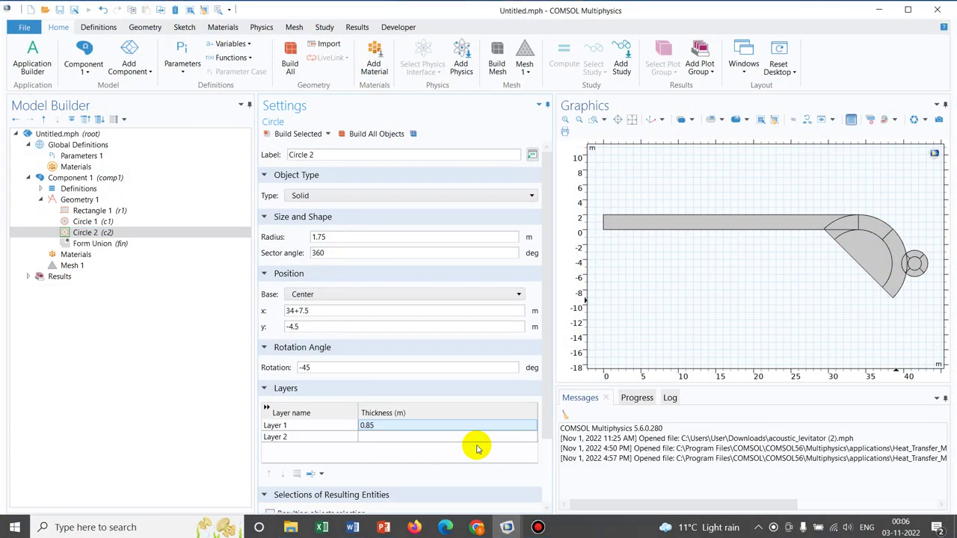
Add Tangent 1 from Circle 1 edge 9 to Circle 2 edge 11 and build it
{"action": "left_click", "coordinate": [109, 200]}
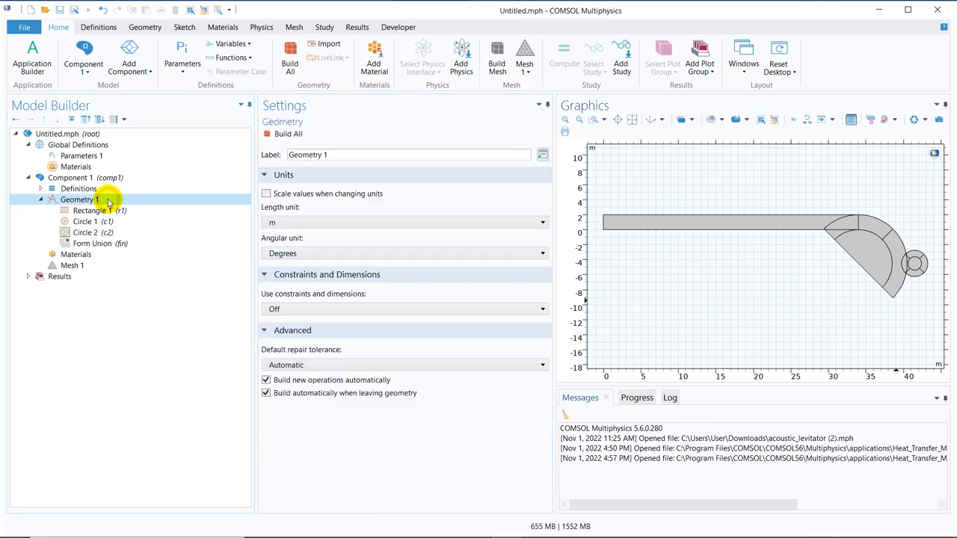
{"action": "right_click", "coordinate": [108, 200]}
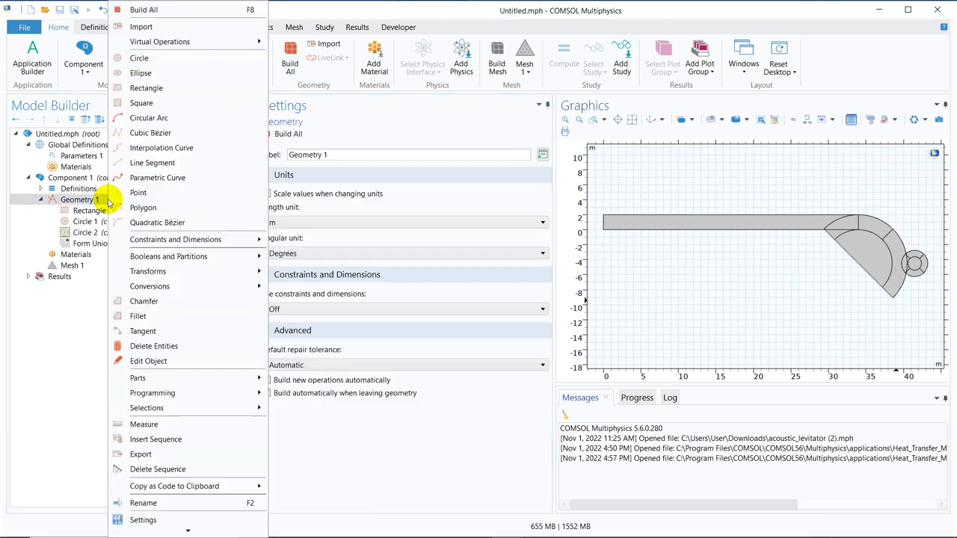
{"action": "left_click", "coordinate": [154, 333]}
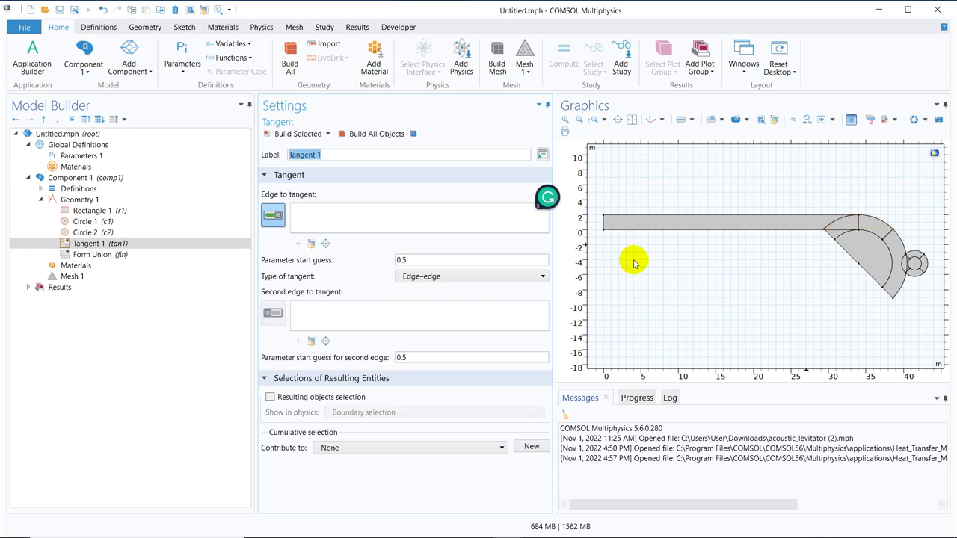
{"action": "left_click", "coordinate": [900, 237]}
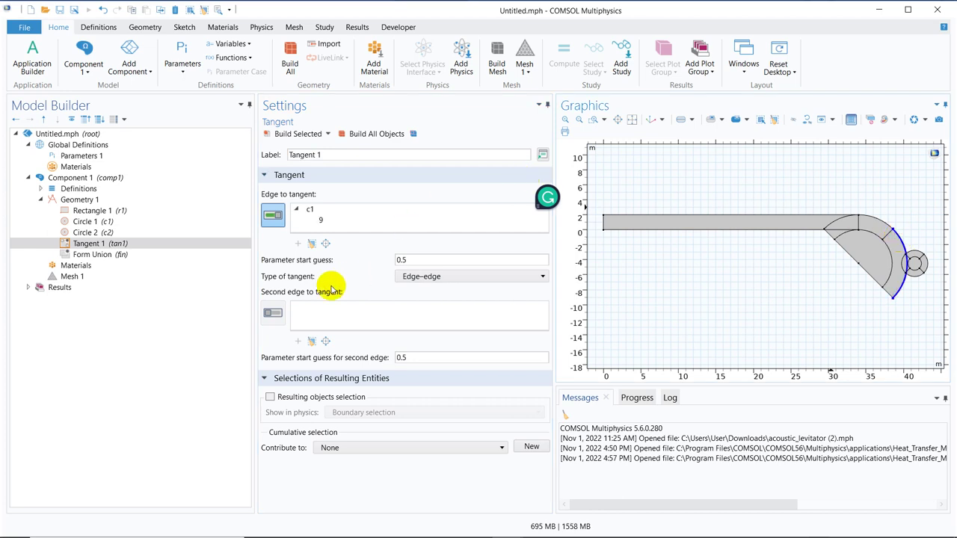
{"action": "left_click", "coordinate": [272, 314]}
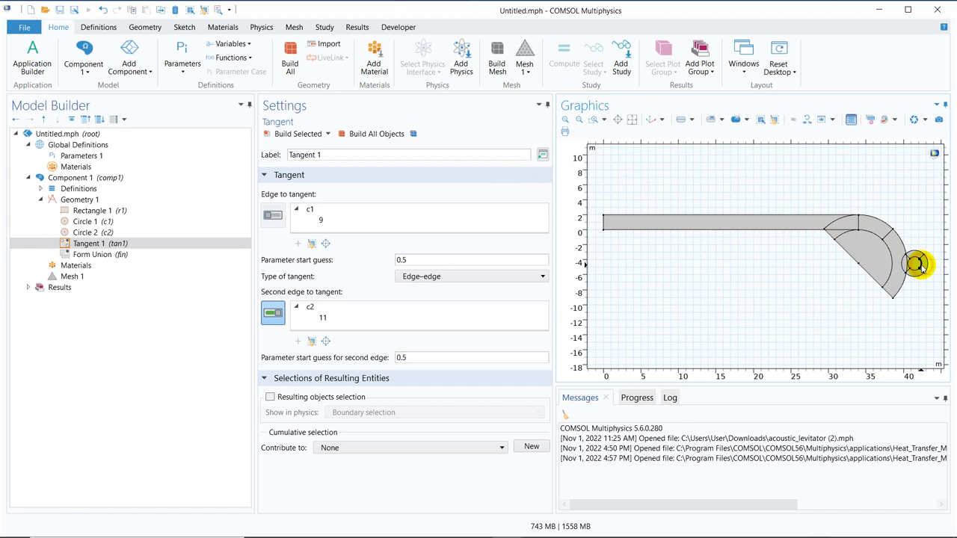
{"action": "left_click", "coordinate": [290, 134]}
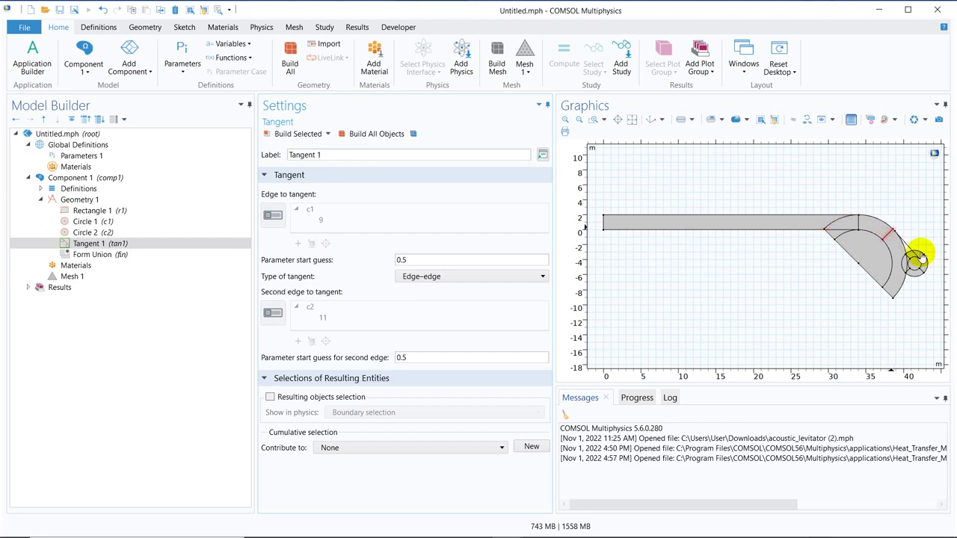
Add Tangent 2 from Circle 1 edge 8 to Circle 2 edge 10 and build it
{"action": "left_click", "coordinate": [113, 201]}
{"action": "right_click", "coordinate": [112, 200]}
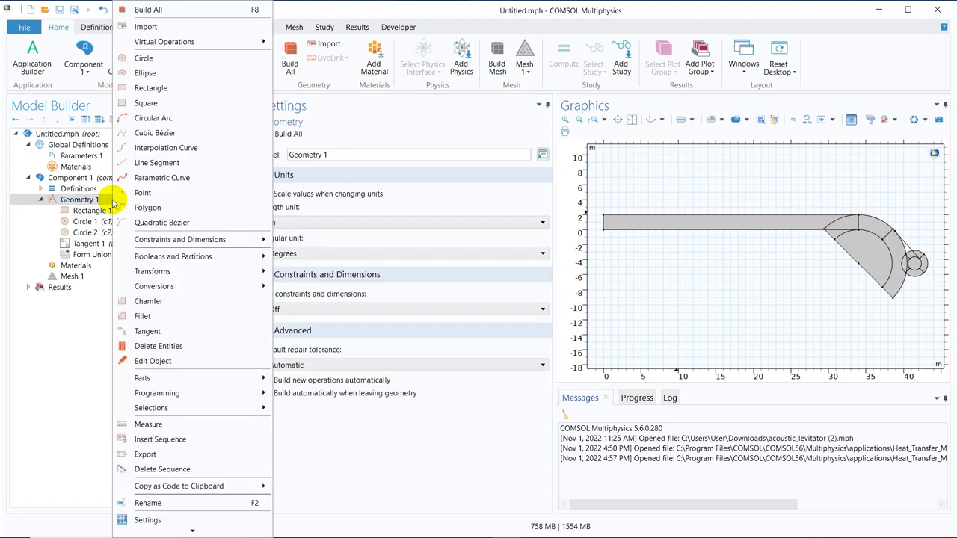
{"action": "mouse_move", "coordinate": [163, 382]}
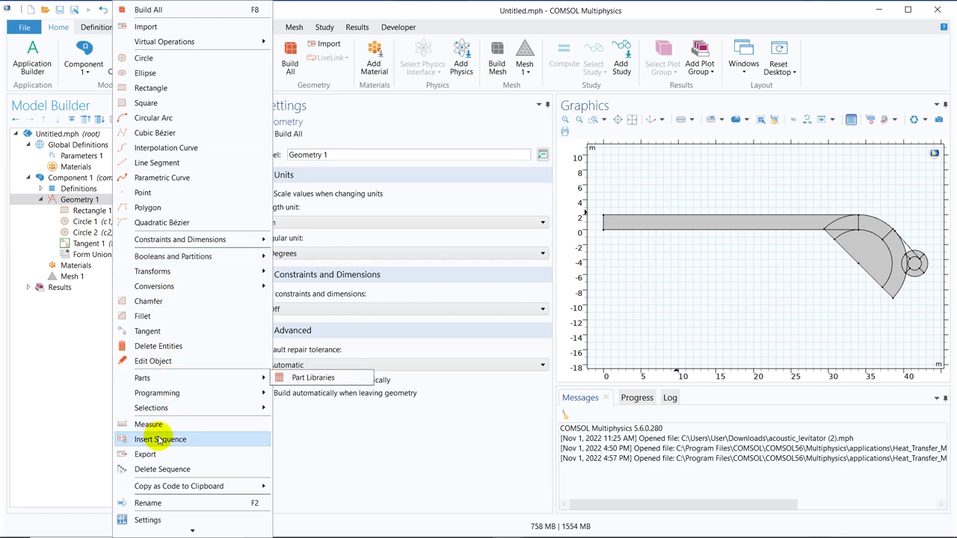
{"action": "left_click", "coordinate": [180, 332]}
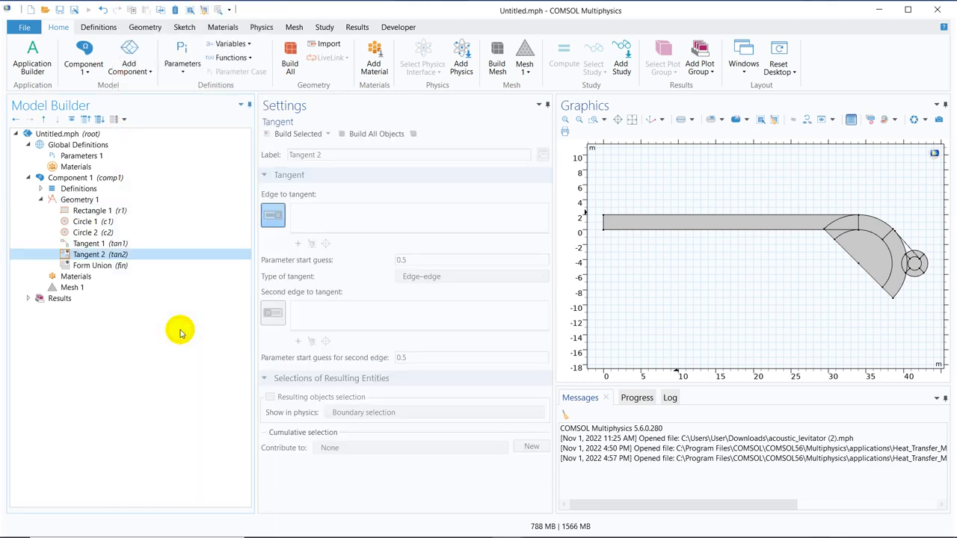
{"action": "left_click", "coordinate": [887, 253]}
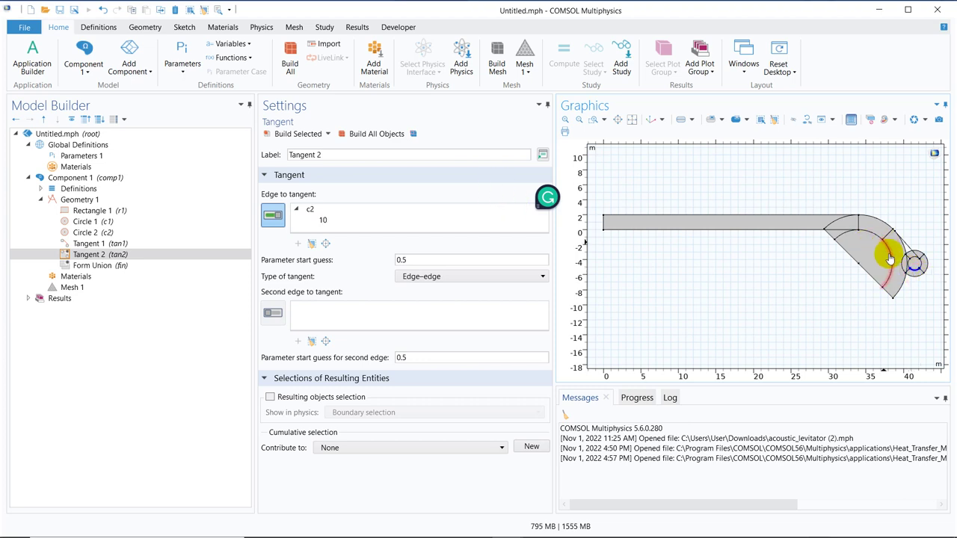
{"action": "left_click", "coordinate": [273, 313]}
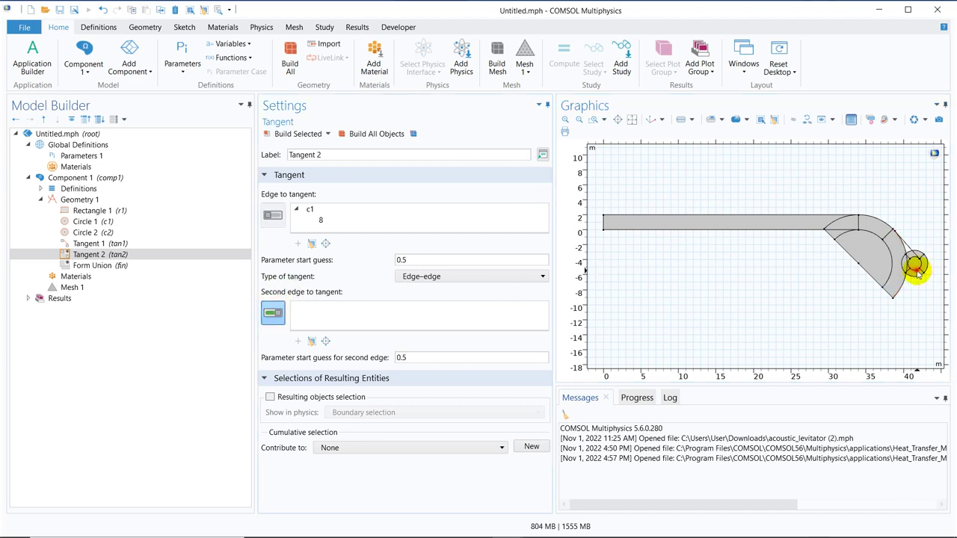
{"action": "left_click", "coordinate": [295, 136]}
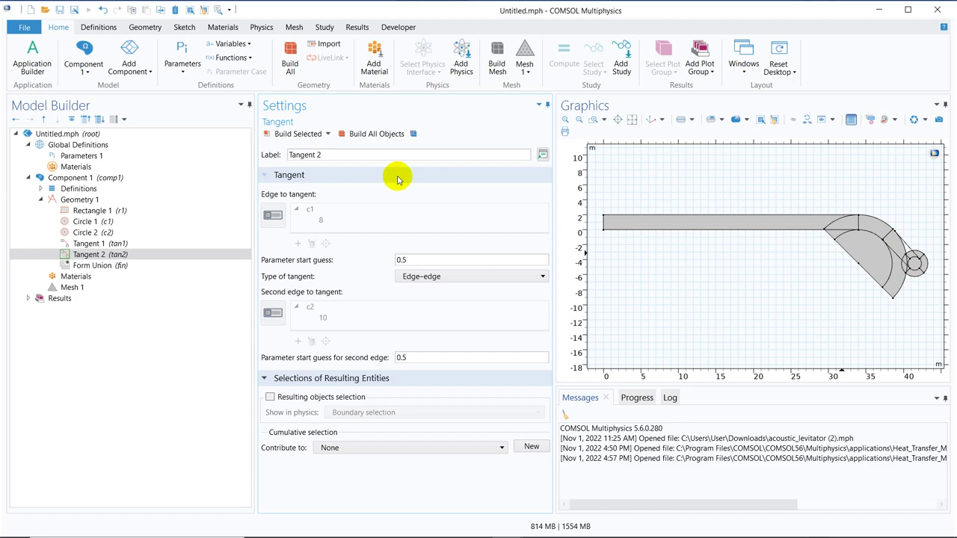
Add a Convert to Solid operation to Geometry 1
{"action": "left_click", "coordinate": [116, 200]}
{"action": "right_click", "coordinate": [116, 200]}
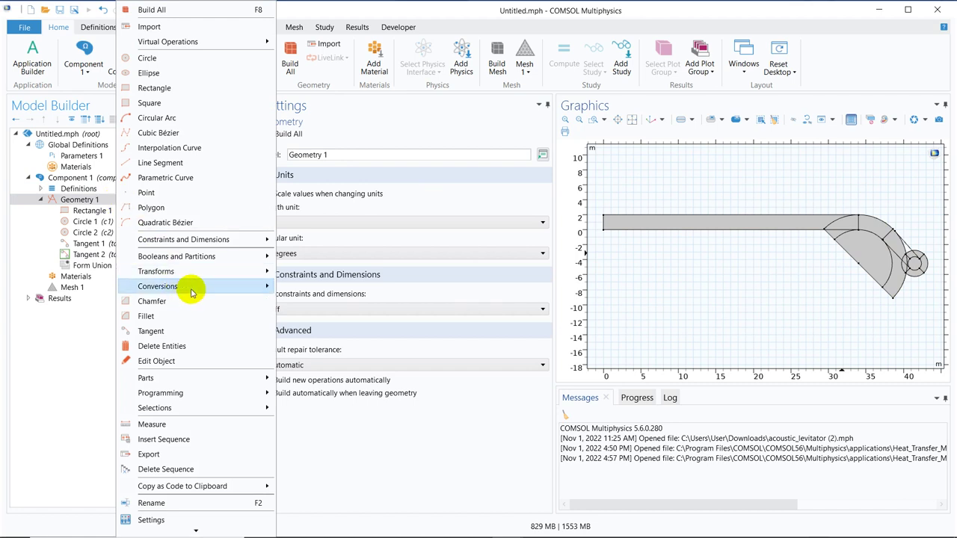
{"action": "mouse_move", "coordinate": [201, 292]}
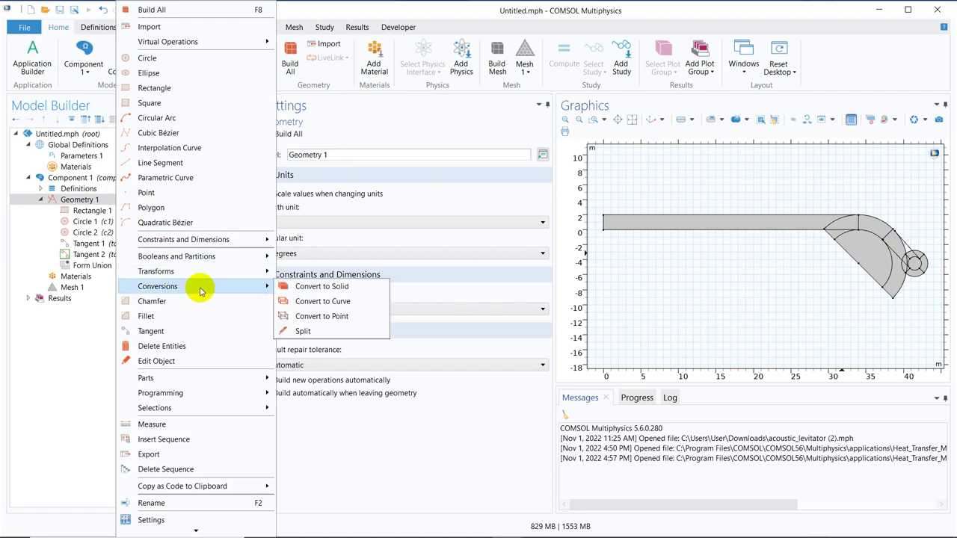
{"action": "left_click", "coordinate": [321, 287]}
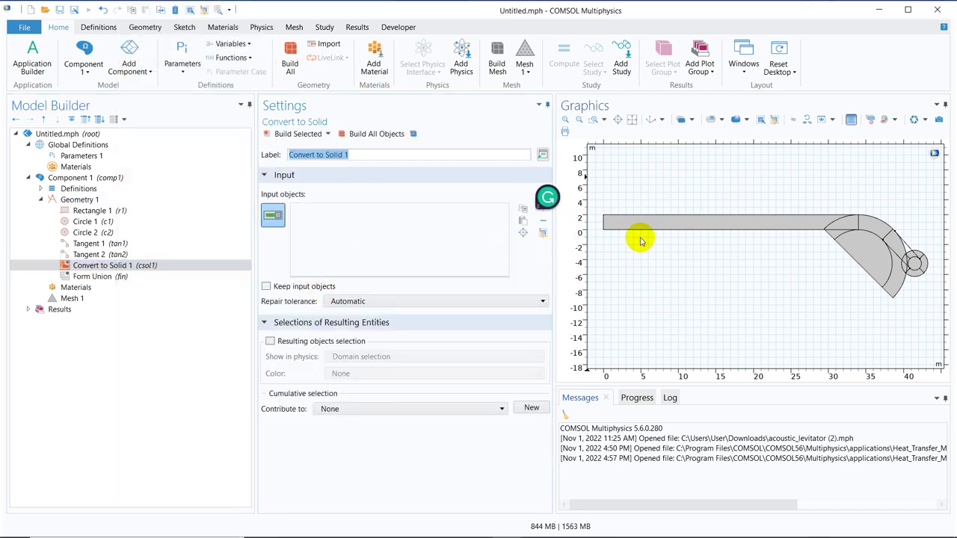
Convert the rectangle r1, circles c1, c2 and tangents tan1, tan2 into one solid, then rebuild all
{"action": "left_click", "coordinate": [720, 231]}
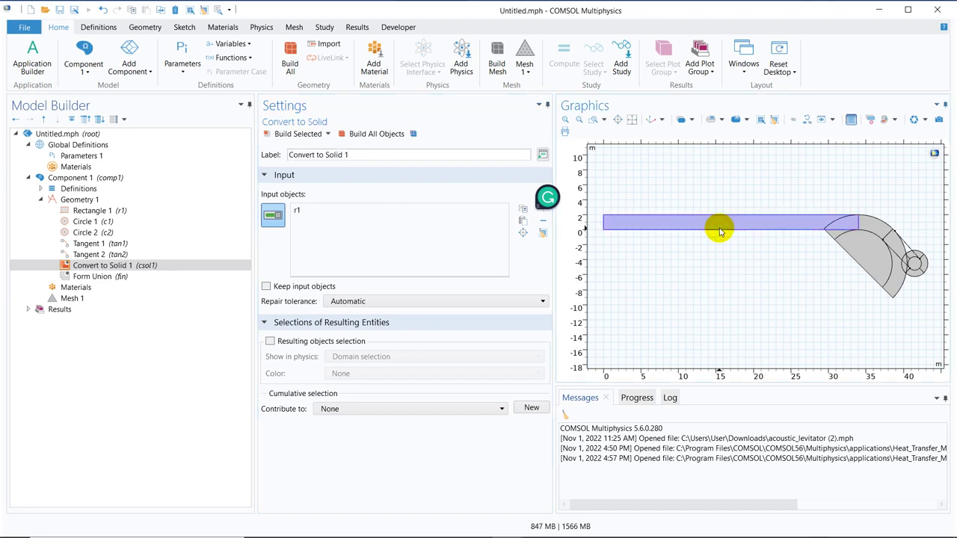
{"action": "left_click", "coordinate": [872, 227]}
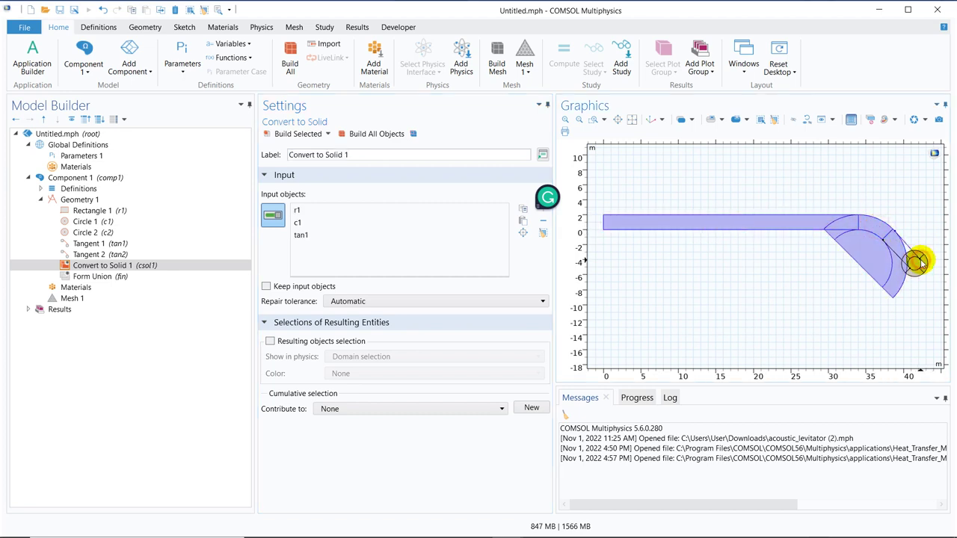
{"action": "left_click", "coordinate": [925, 264]}
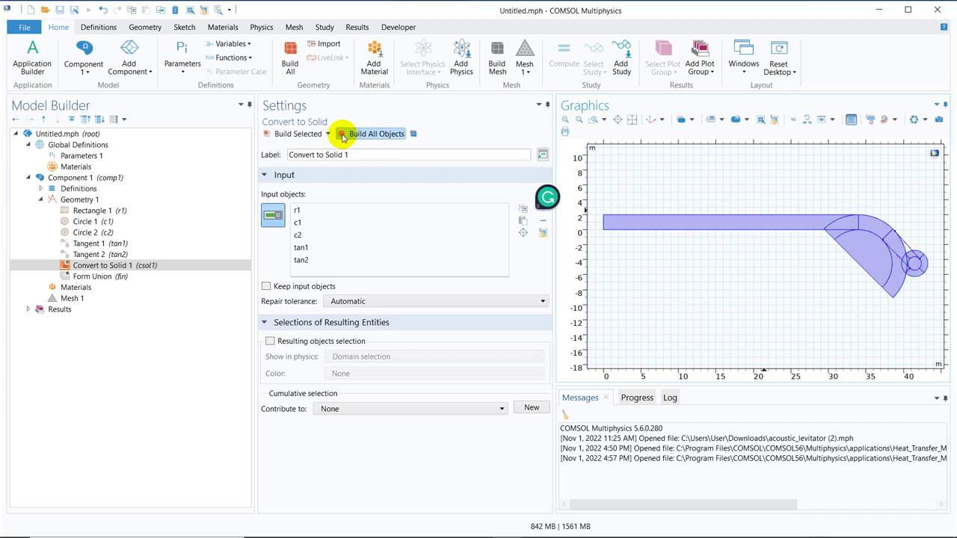
{"action": "left_click", "coordinate": [365, 134]}
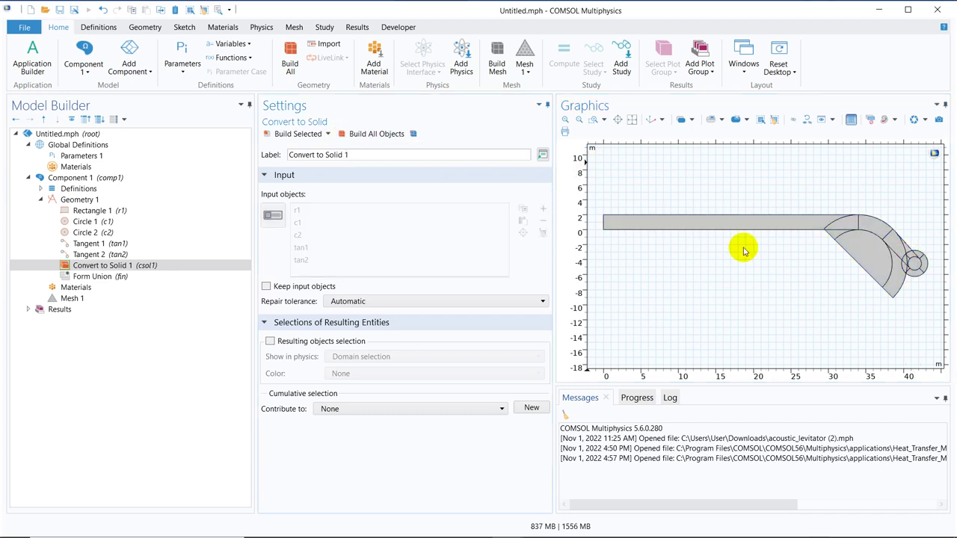
Add a Delete Entities operation to Geometry 1
{"action": "left_click", "coordinate": [79, 199]}
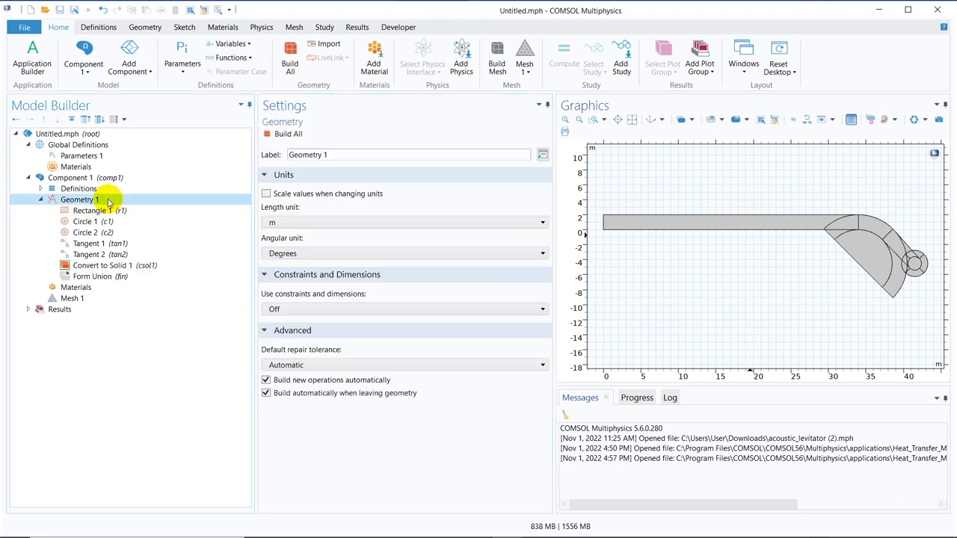
{"action": "right_click", "coordinate": [109, 200]}
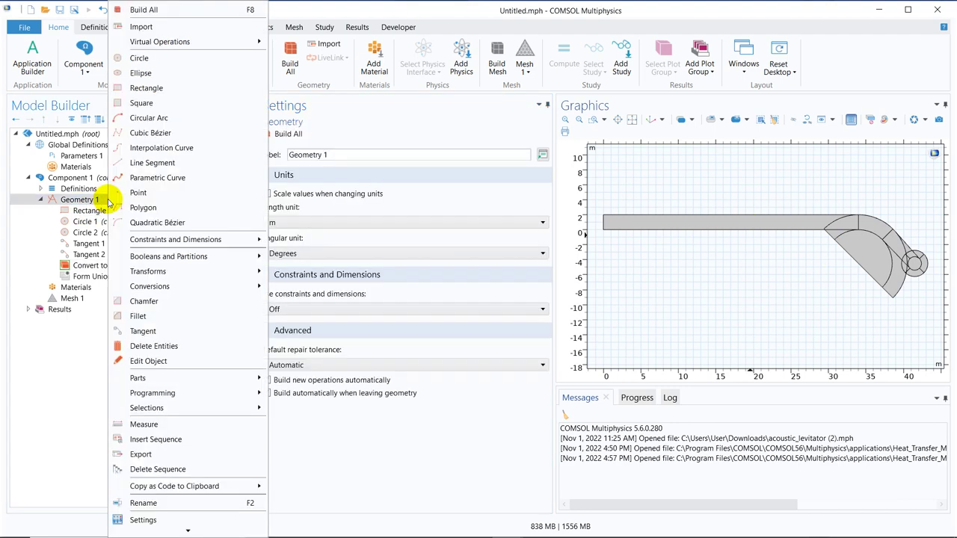
{"action": "left_click", "coordinate": [187, 348]}
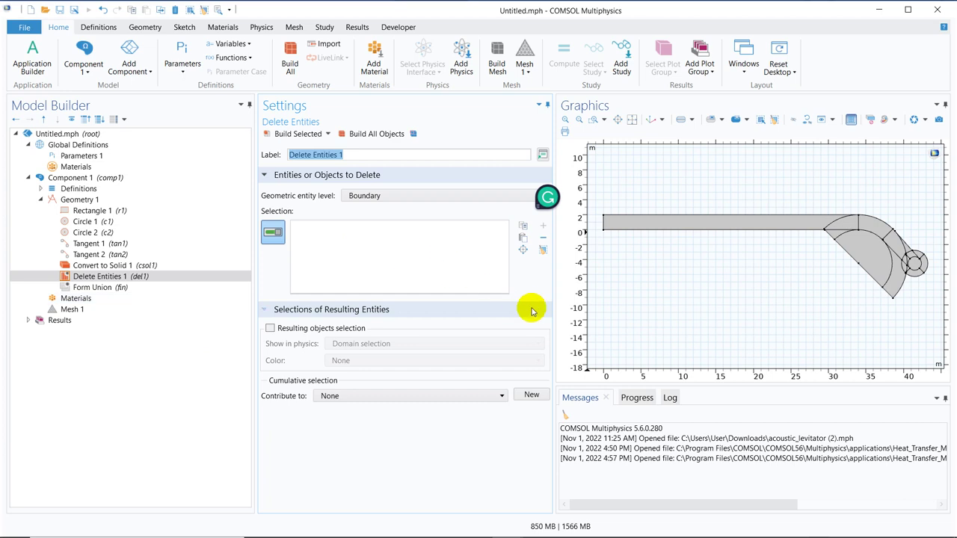
Delete the five leftover csol1 arc and junction boundaries, then rebuild all objects
{"action": "left_click", "coordinate": [833, 240]}
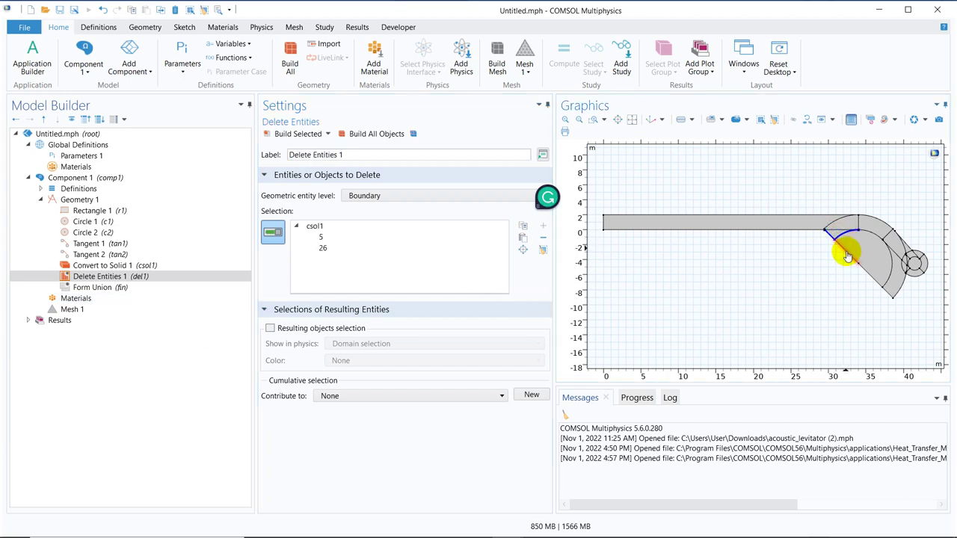
{"action": "left_click", "coordinate": [872, 275]}
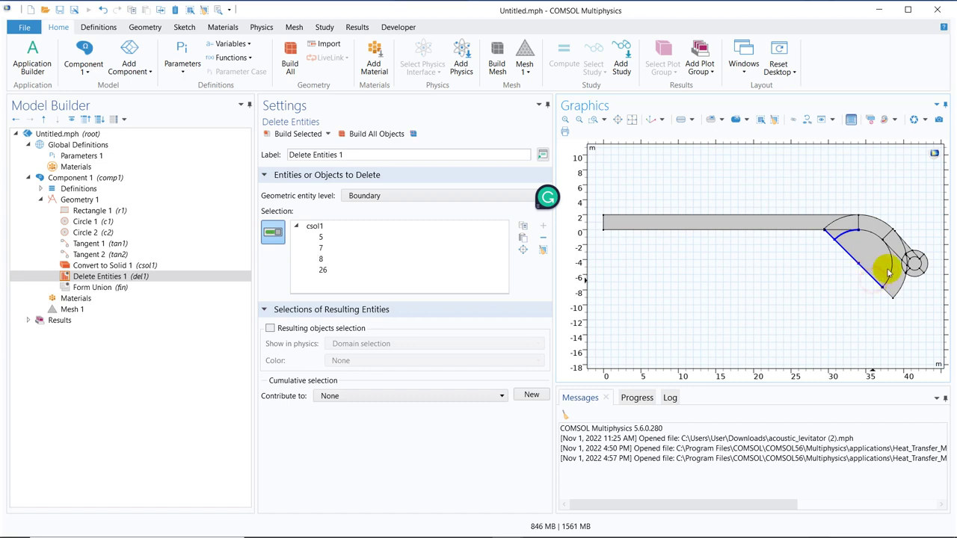
{"action": "left_click", "coordinate": [892, 265]}
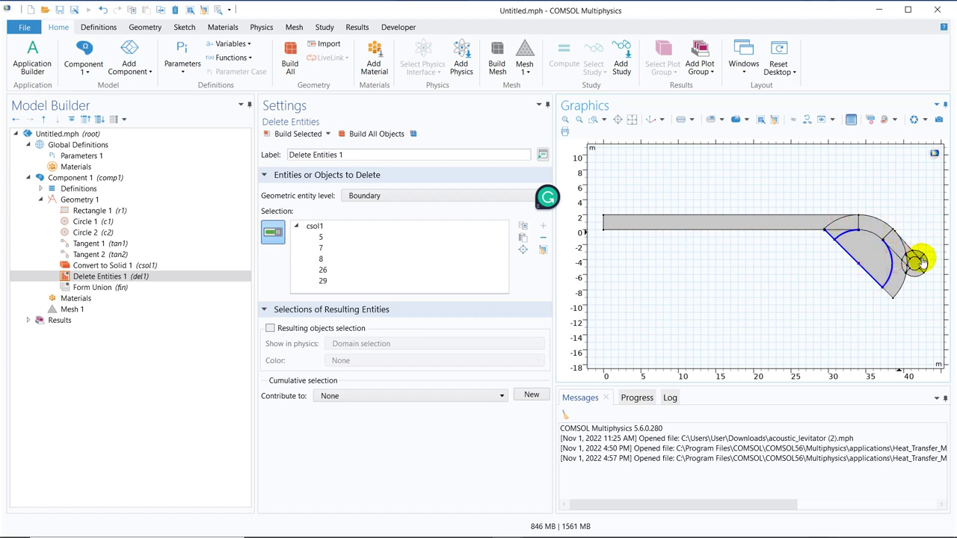
{"action": "left_click", "coordinate": [901, 286]}
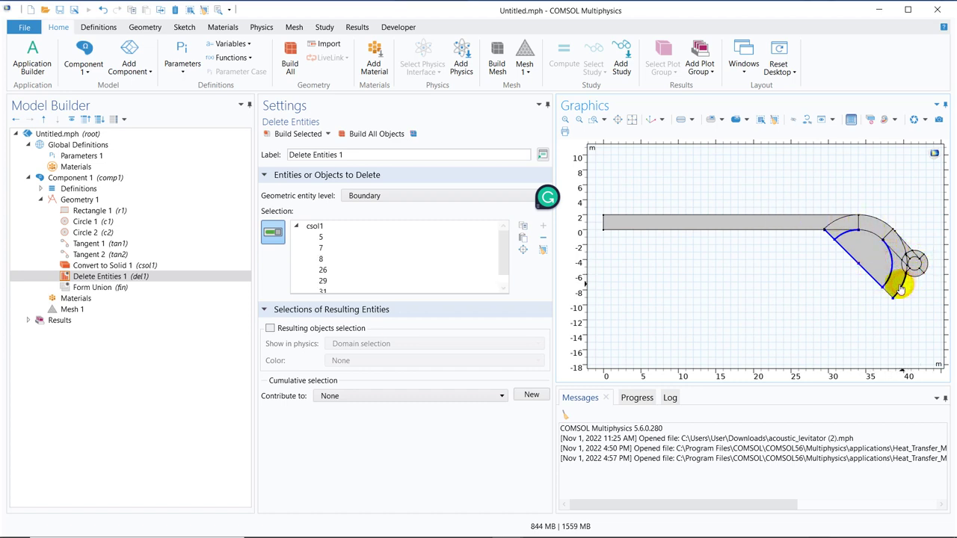
{"action": "left_click", "coordinate": [888, 294]}
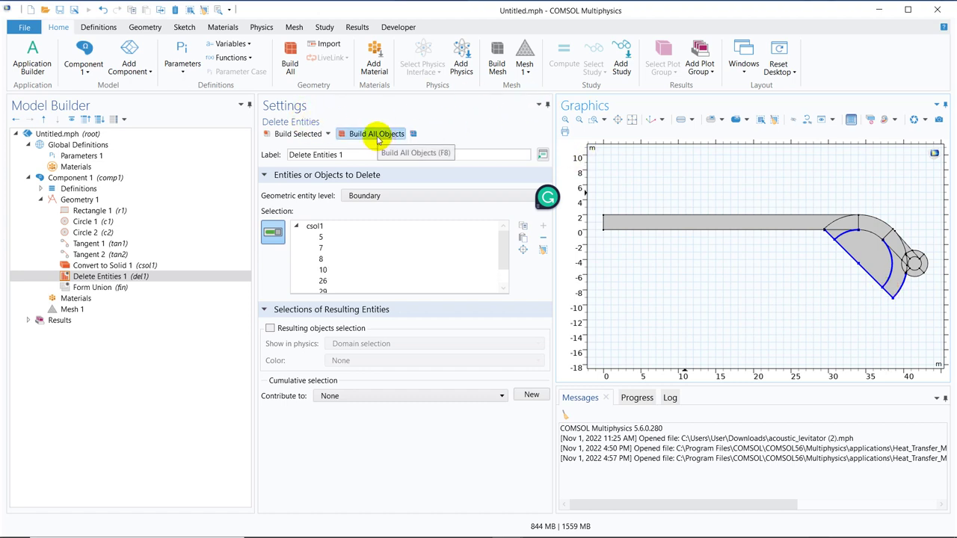
{"action": "left_click", "coordinate": [377, 140]}
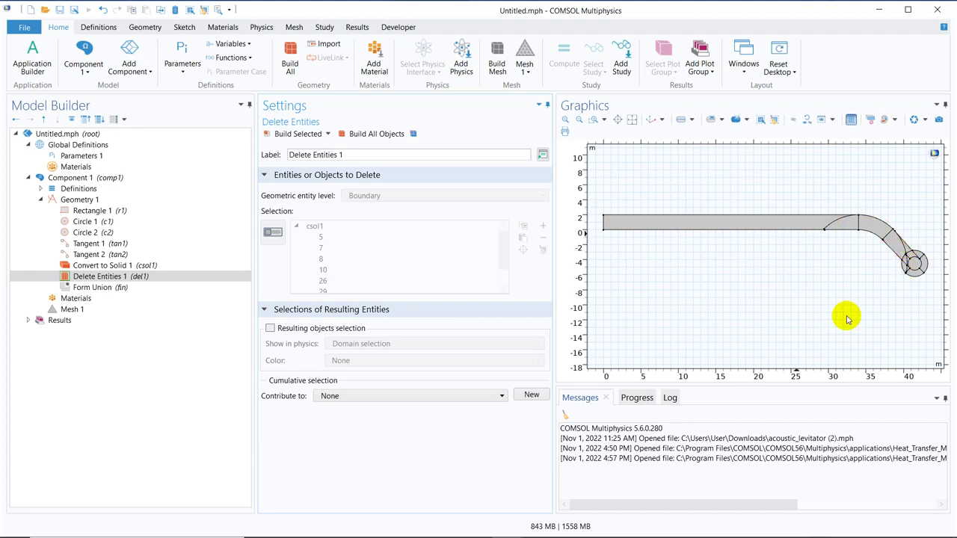
Add a Convert to Solid 2 step taking del1 and build it
{"action": "left_click", "coordinate": [103, 202]}
{"action": "right_click", "coordinate": [103, 203]}
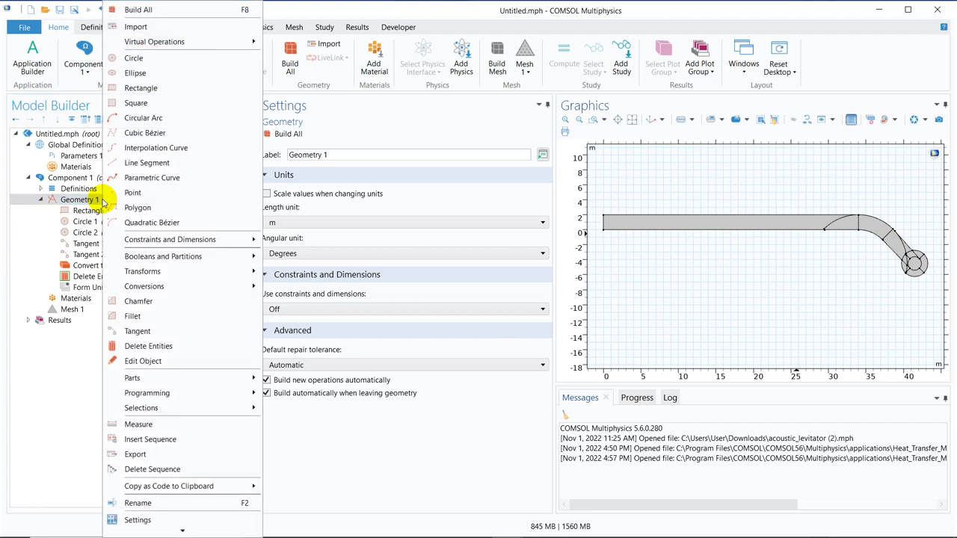
{"action": "mouse_move", "coordinate": [183, 288]}
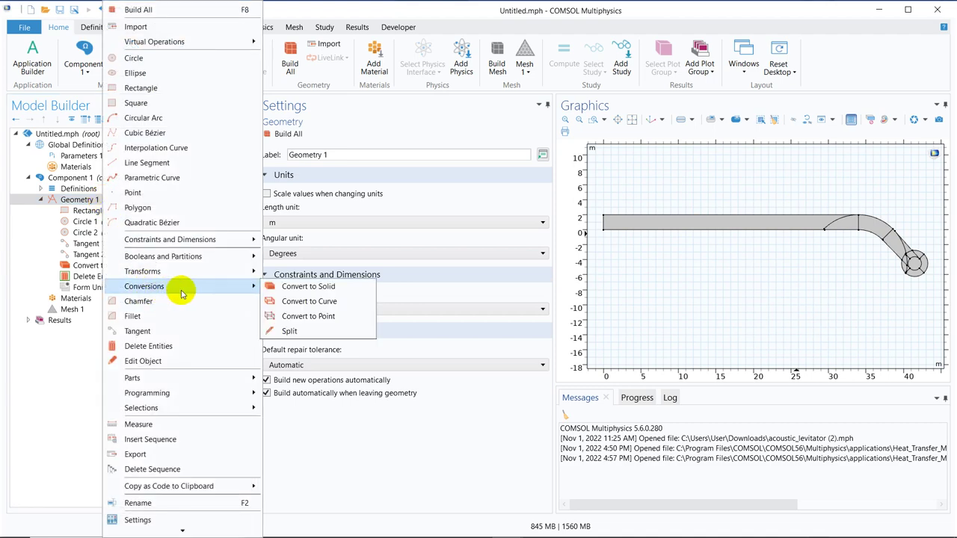
{"action": "left_click", "coordinate": [329, 288]}
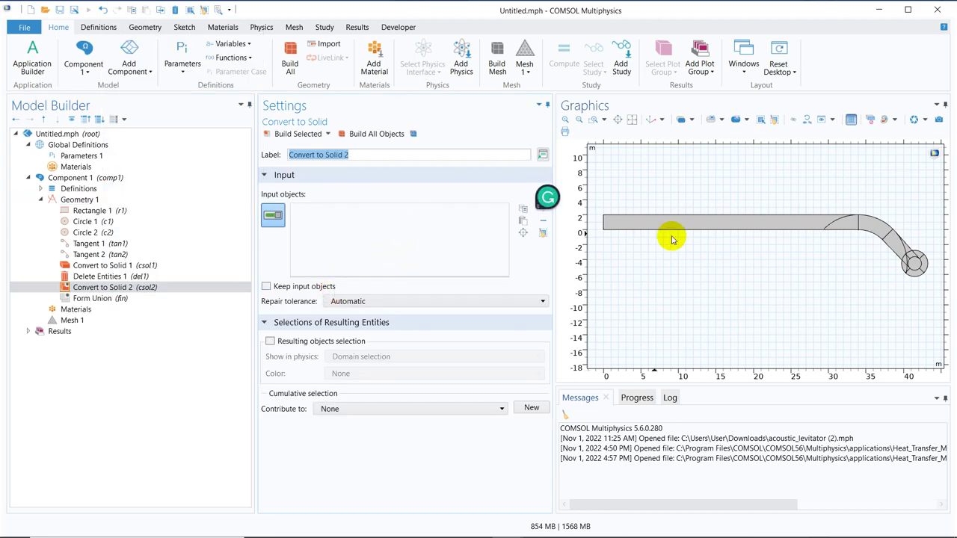
{"action": "left_click", "coordinate": [842, 217]}
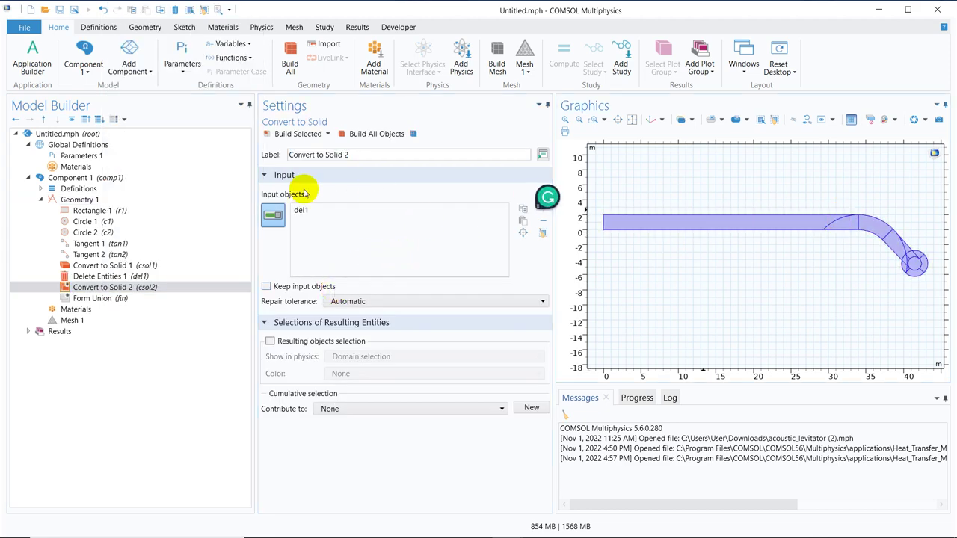
{"action": "left_click", "coordinate": [303, 134]}
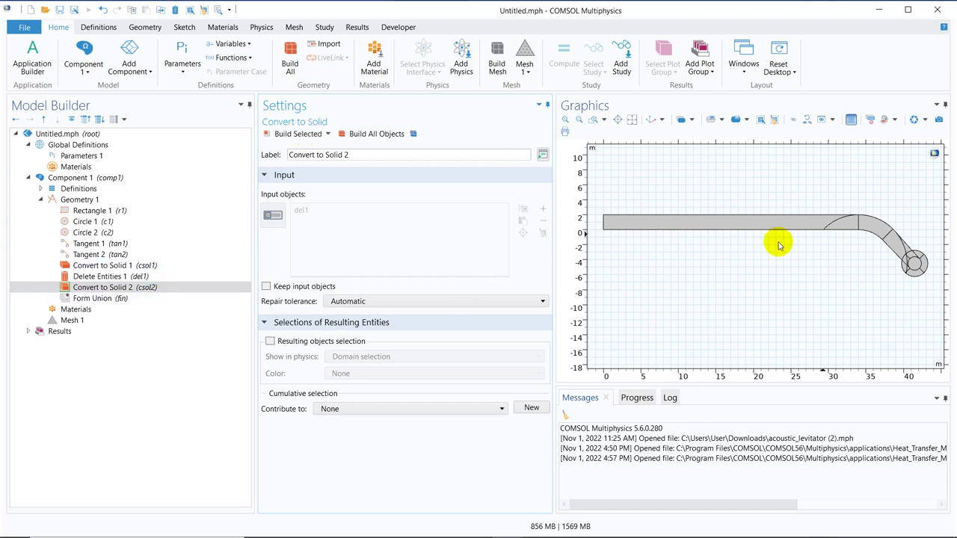
Add a Union operation with csol2 as its input
{"action": "left_click", "coordinate": [92, 200]}
{"action": "right_click", "coordinate": [95, 202]}
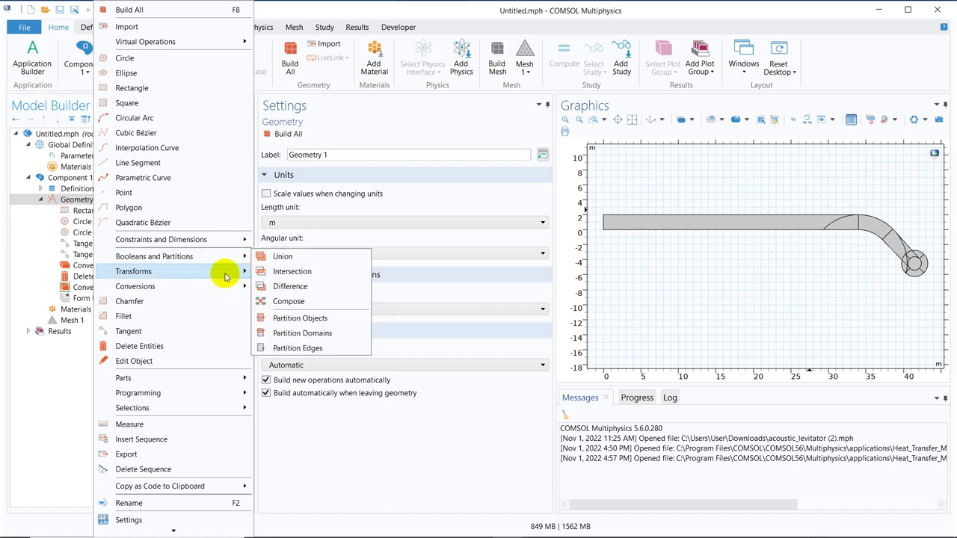
{"action": "mouse_move", "coordinate": [231, 271]}
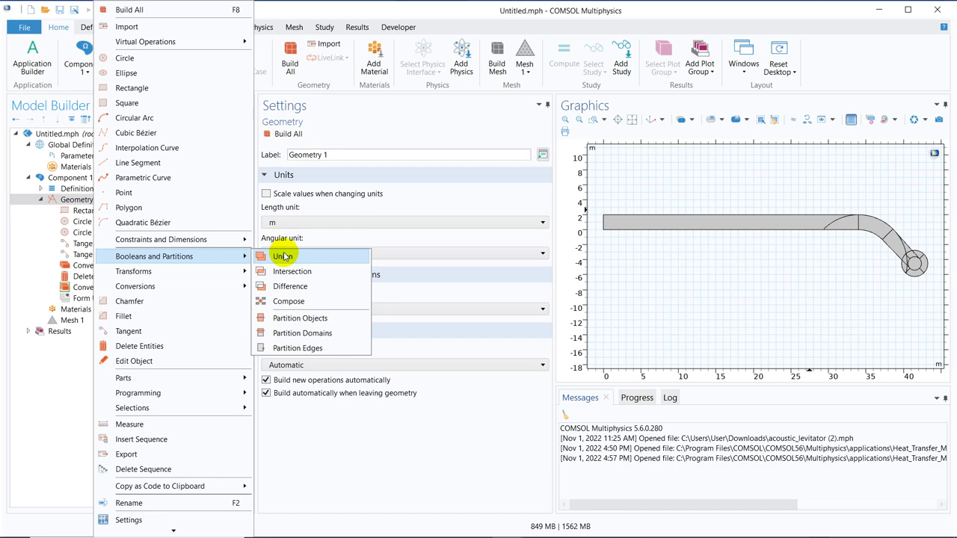
{"action": "left_click", "coordinate": [290, 256]}
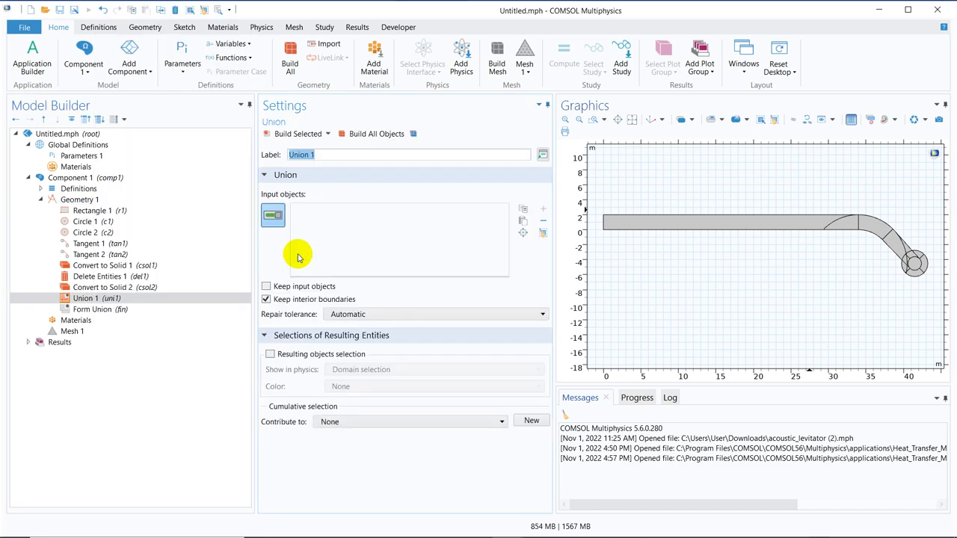
{"action": "left_click", "coordinate": [860, 231]}
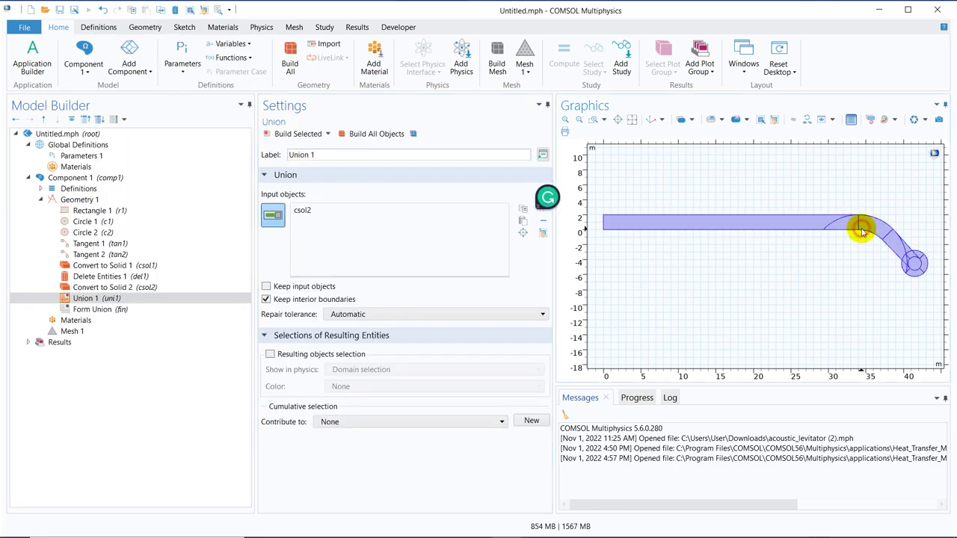
Turn off Keep interior boundaries, rebuild all objects and zoom to extents
{"action": "left_click", "coordinate": [267, 299]}
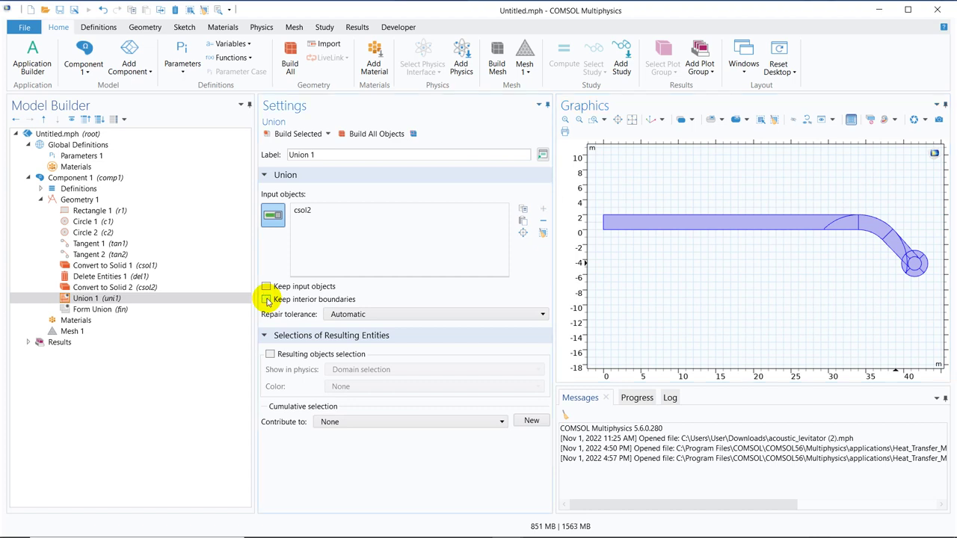
{"action": "left_click", "coordinate": [376, 135]}
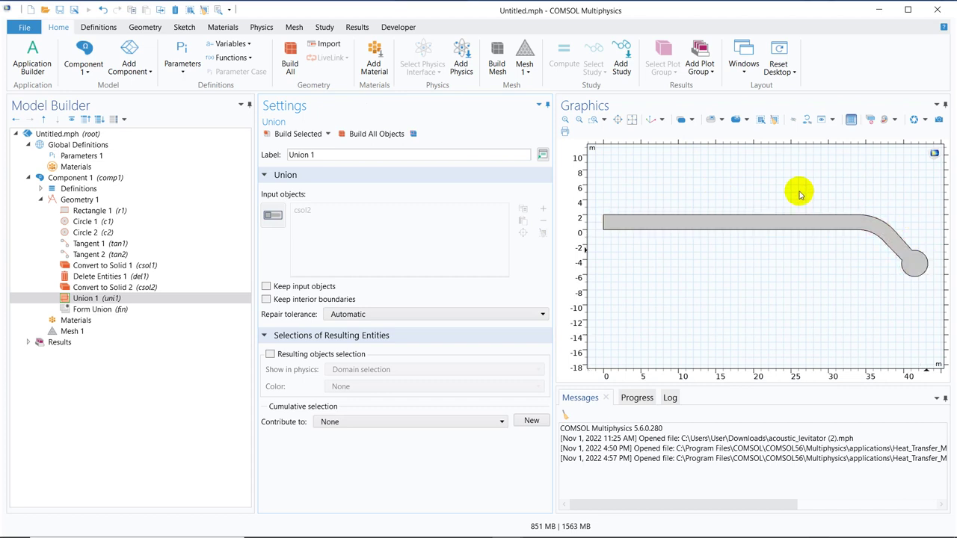
{"action": "left_click", "coordinate": [632, 121]}
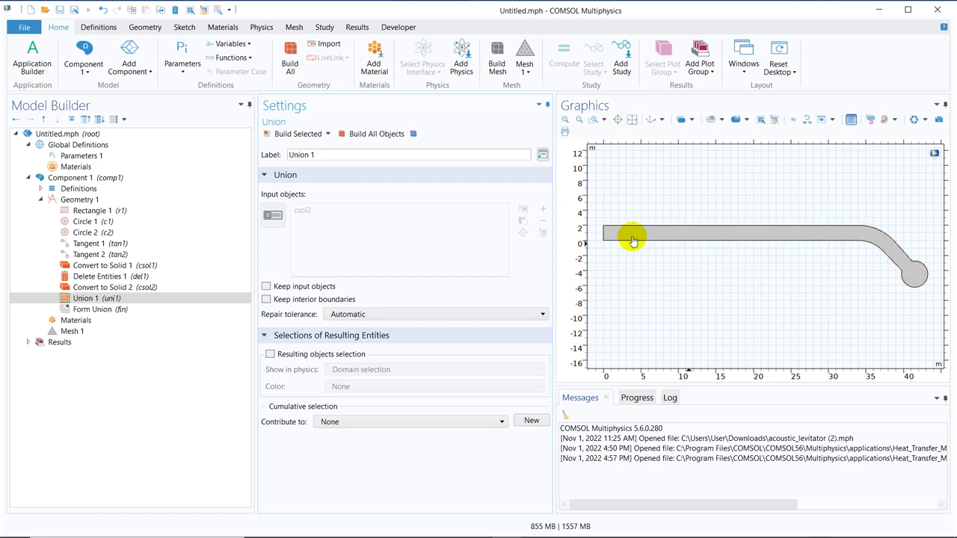
Add a Mirror transform to Geometry 1
{"action": "left_click", "coordinate": [81, 199]}
{"action": "right_click", "coordinate": [82, 202]}
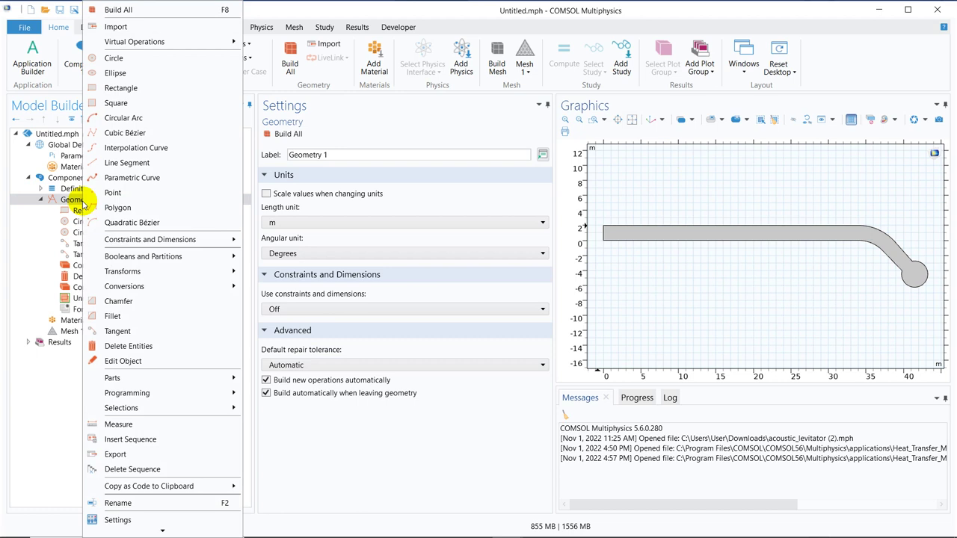
{"action": "mouse_move", "coordinate": [201, 277]}
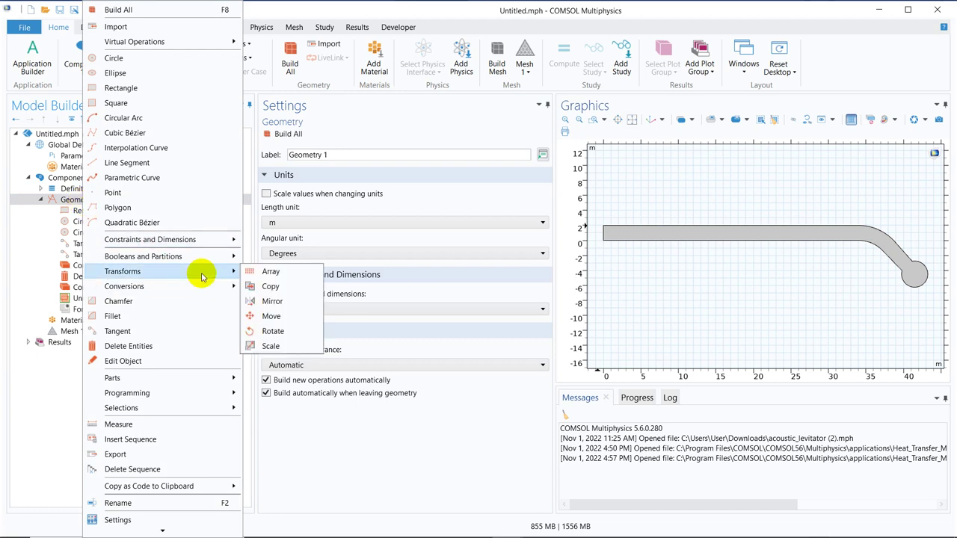
{"action": "left_click", "coordinate": [271, 301]}
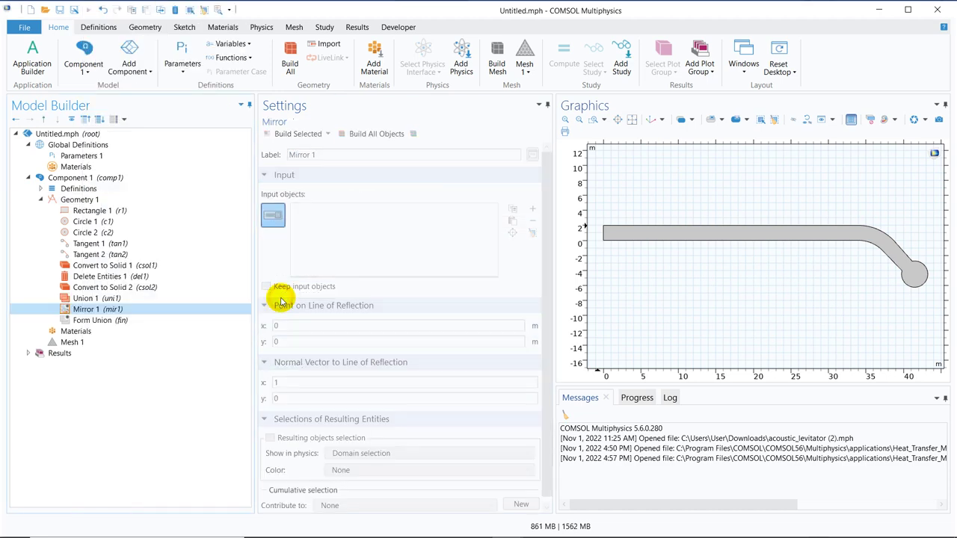
Mirror uni1 across x = 0 while keeping the original, then zoom to extents
{"action": "left_click", "coordinate": [757, 234]}
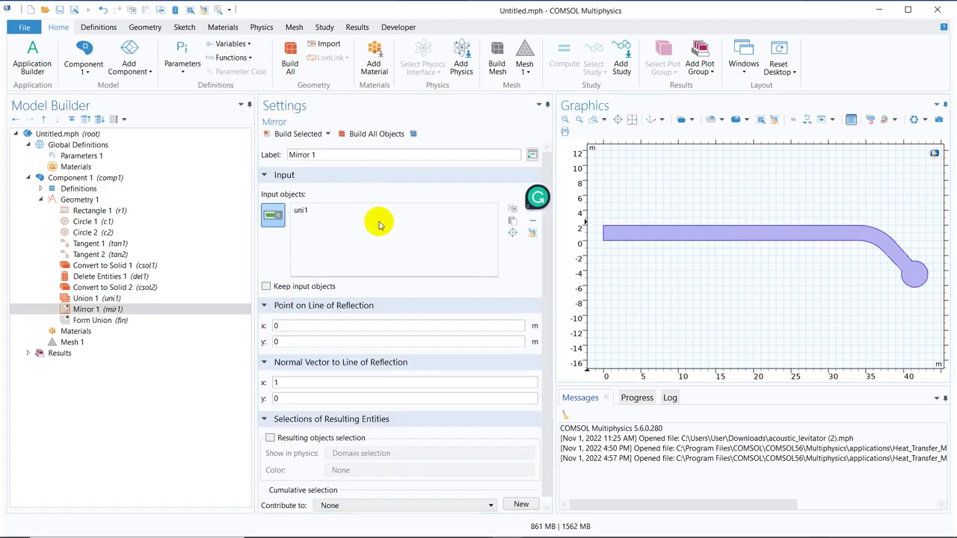
{"action": "left_click", "coordinate": [296, 136]}
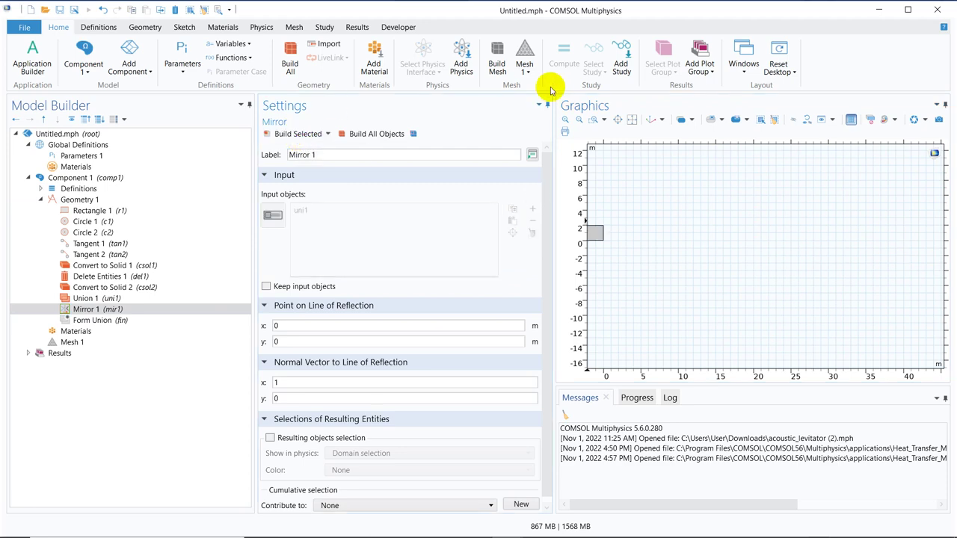
{"action": "left_click", "coordinate": [634, 121]}
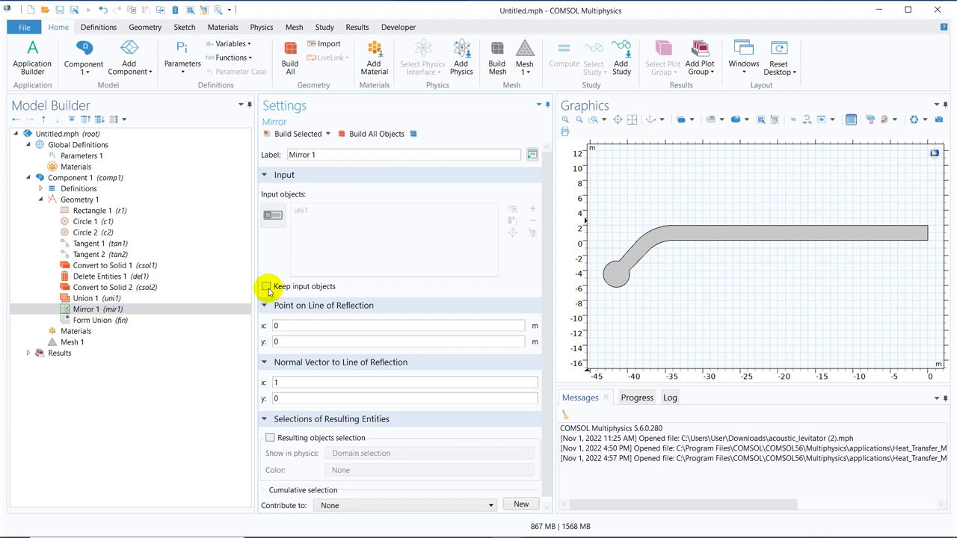
{"action": "left_click", "coordinate": [296, 136]}
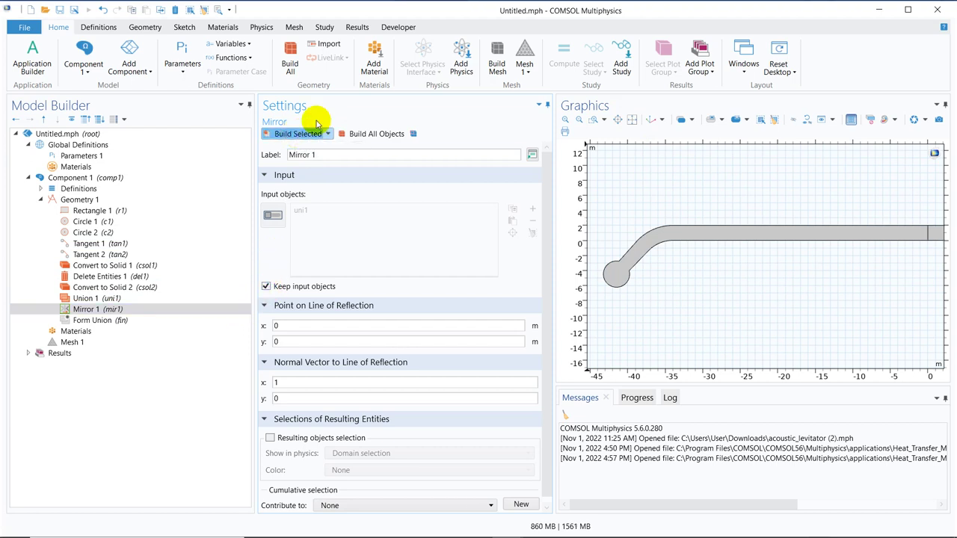
{"action": "left_click", "coordinate": [631, 122]}
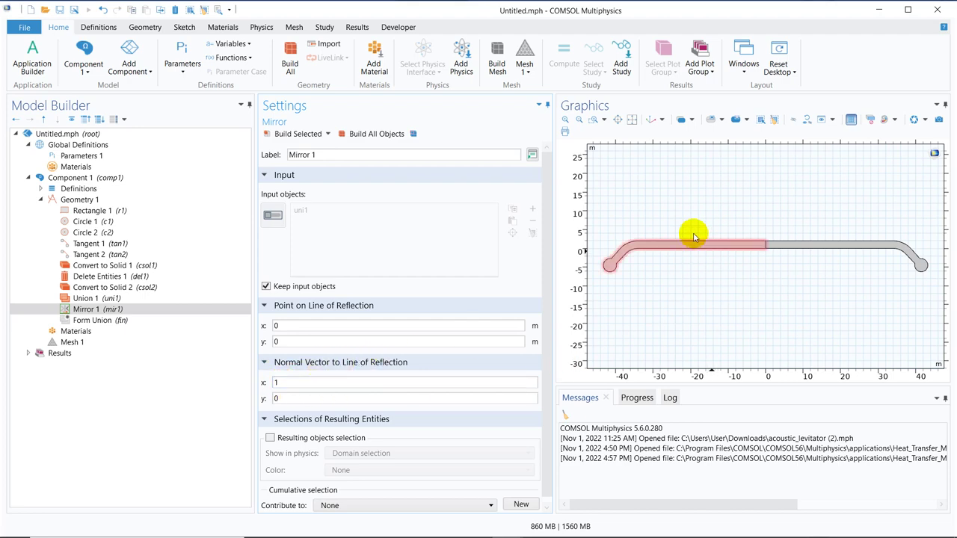
Set the Mirror 1 normal vector to (0, 1), rebuild all and zoom to extents
{"action": "double_click", "coordinate": [276, 382]}
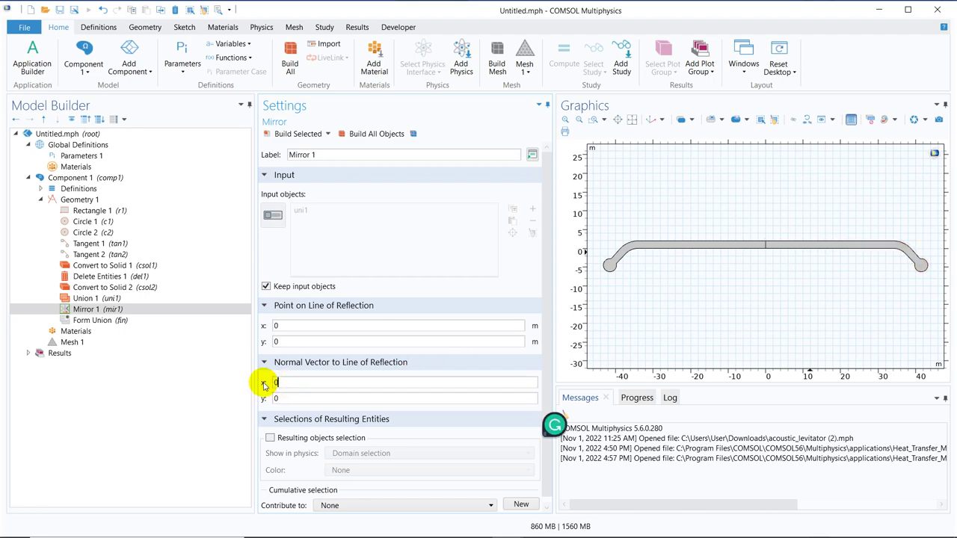
{"action": "type", "text": "0"}
{"action": "double_click", "coordinate": [282, 399]}
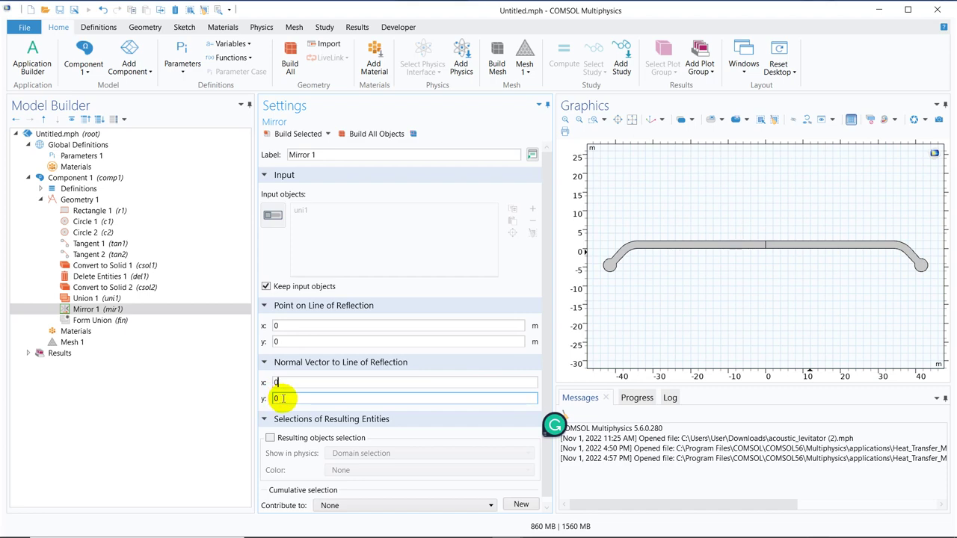
{"action": "type", "text": "1"}
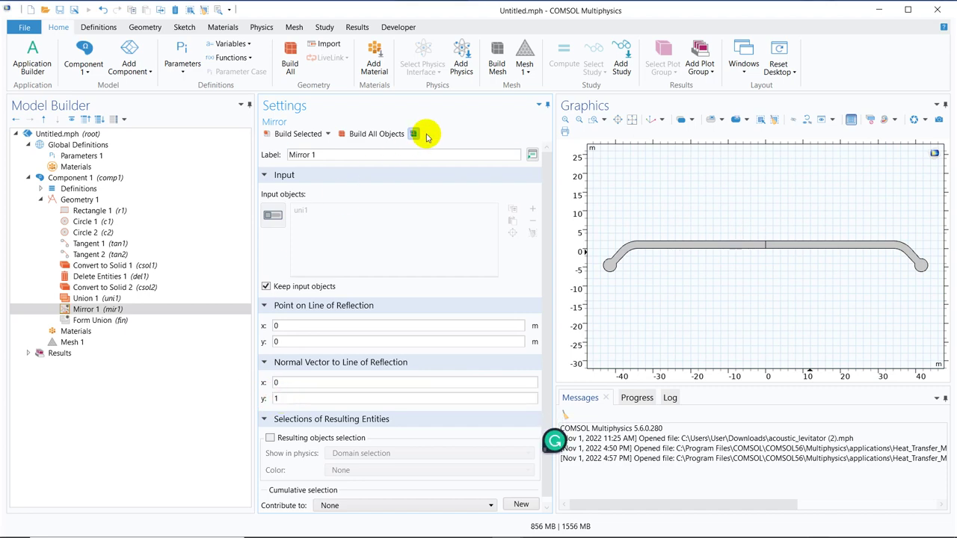
{"action": "left_click", "coordinate": [375, 135]}
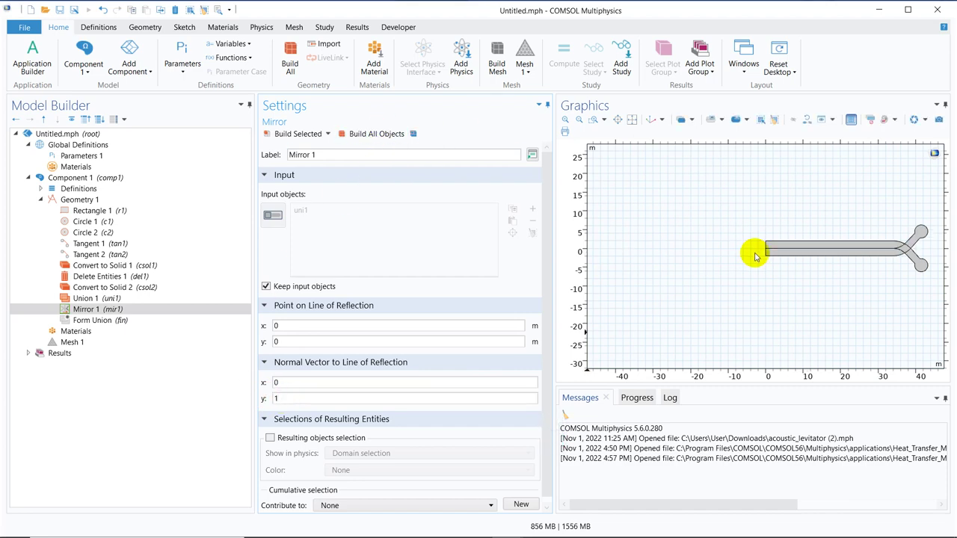
{"action": "left_click", "coordinate": [633, 120]}
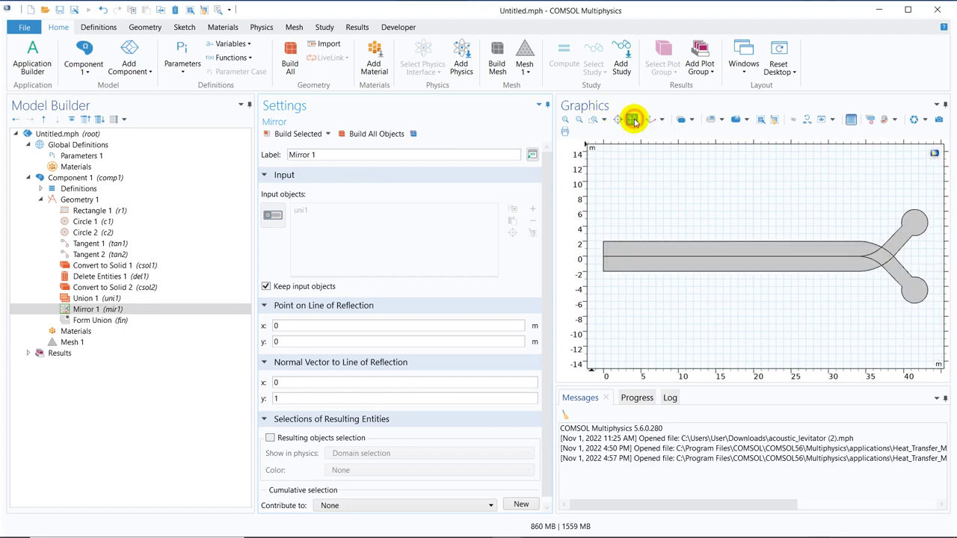